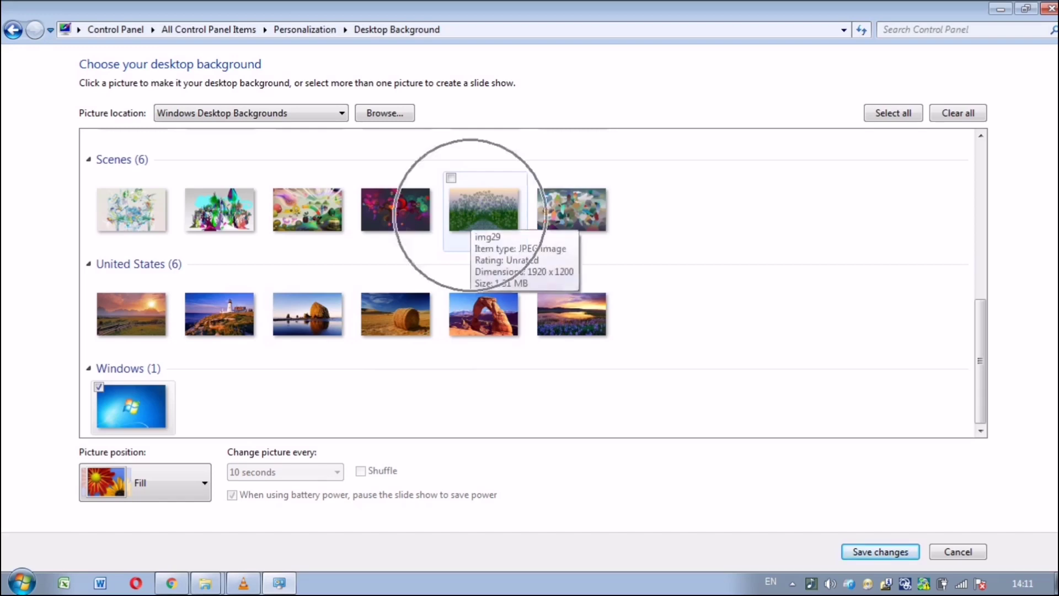
# Set the img29 picture from the Scenes group as the desktop background, save the changes and minimize the window.
pyautogui.click(466, 212)
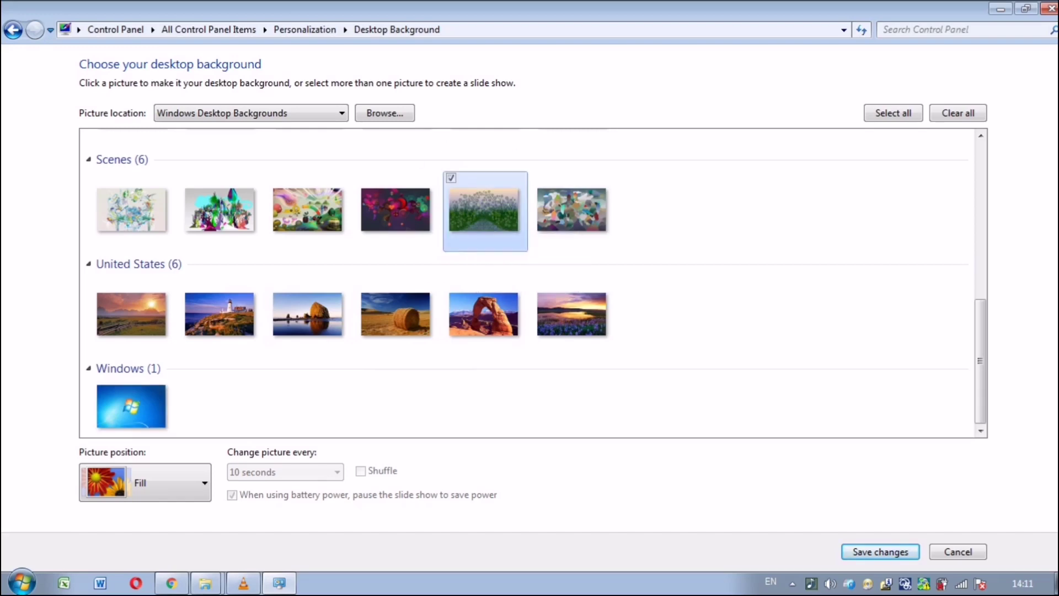
pyautogui.click(462, 177)
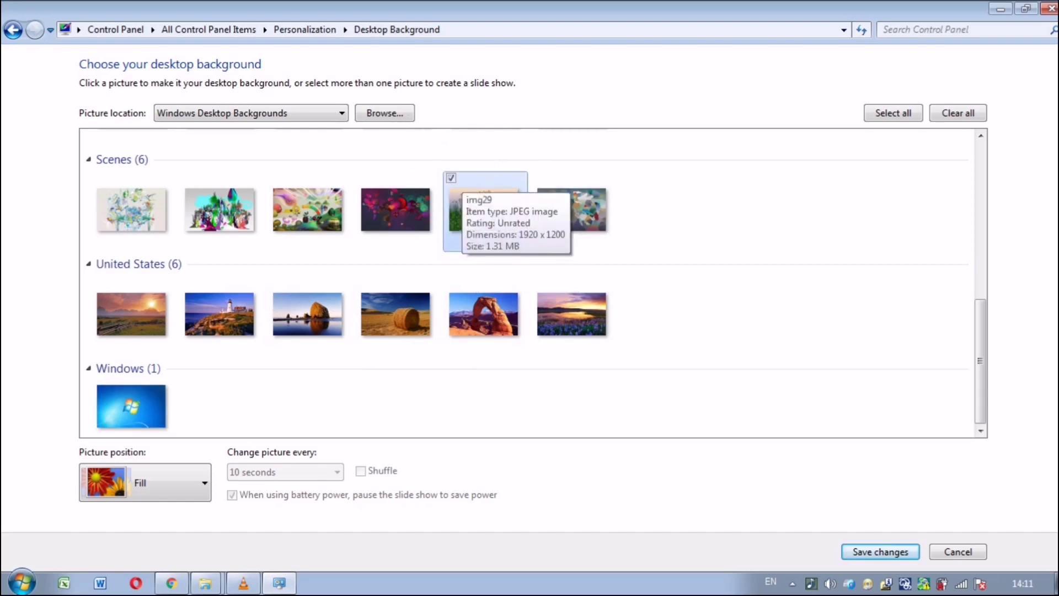
pyautogui.click(858, 553)
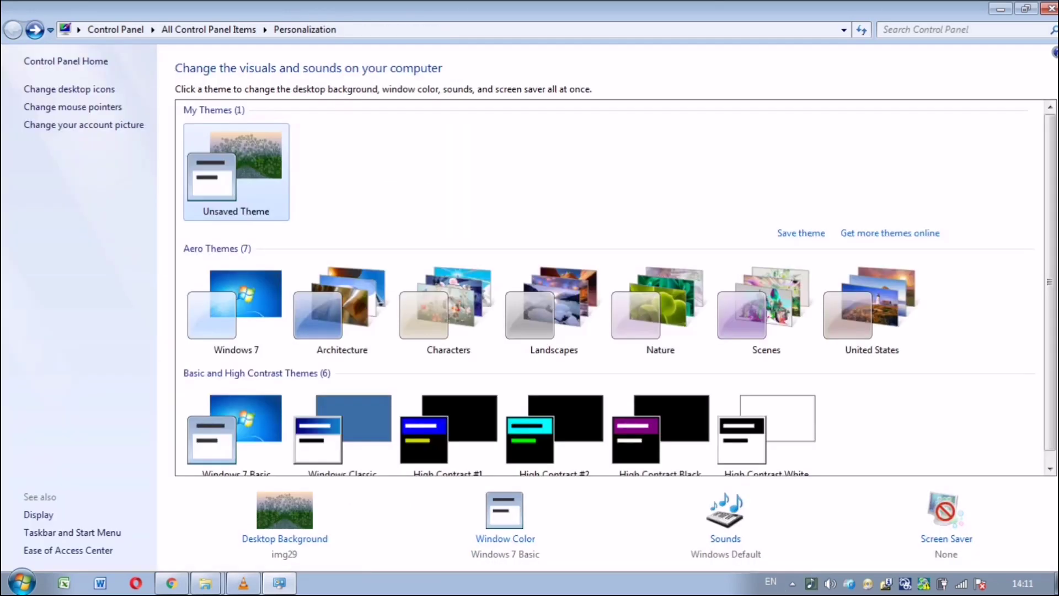
pyautogui.click(1000, 9)
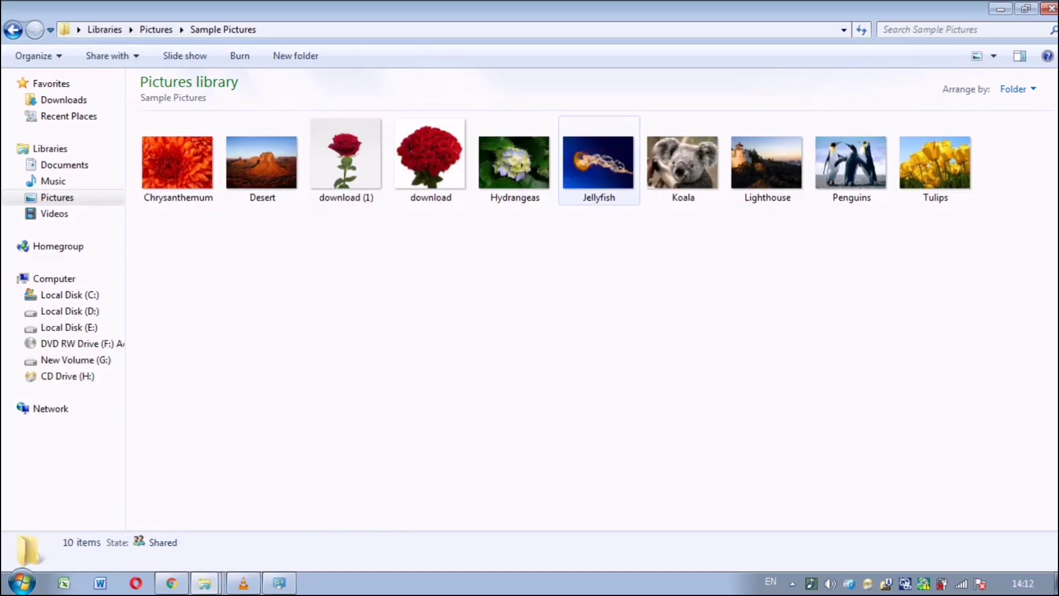
# Set the Jellyfish picture in Sample Pictures as the desktop background and close the folder window.
pyautogui.doubleClick(598, 161)
pyautogui.rightClick(594, 163)
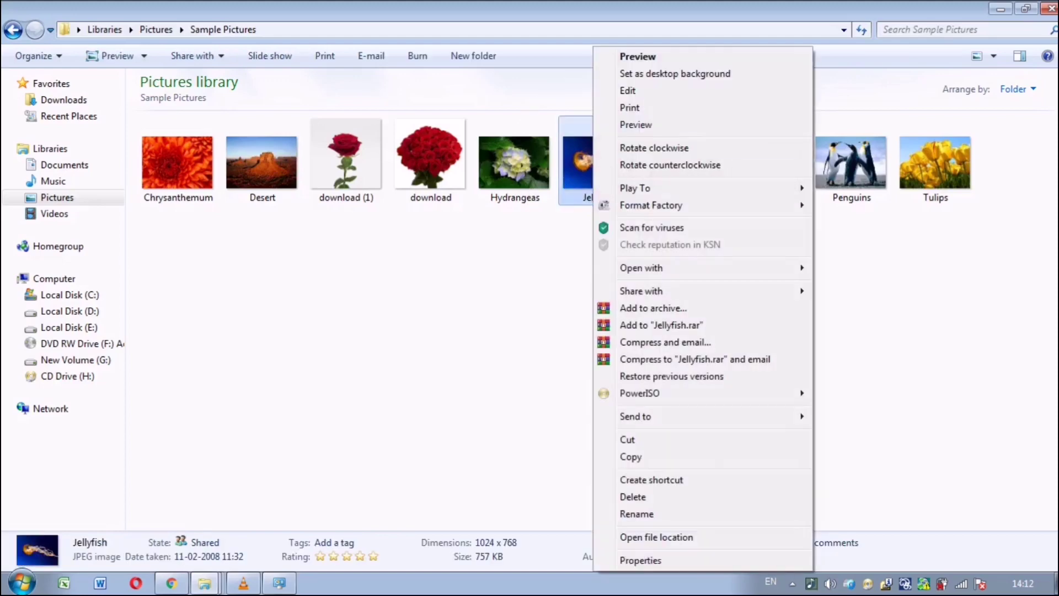
pyautogui.click(633, 77)
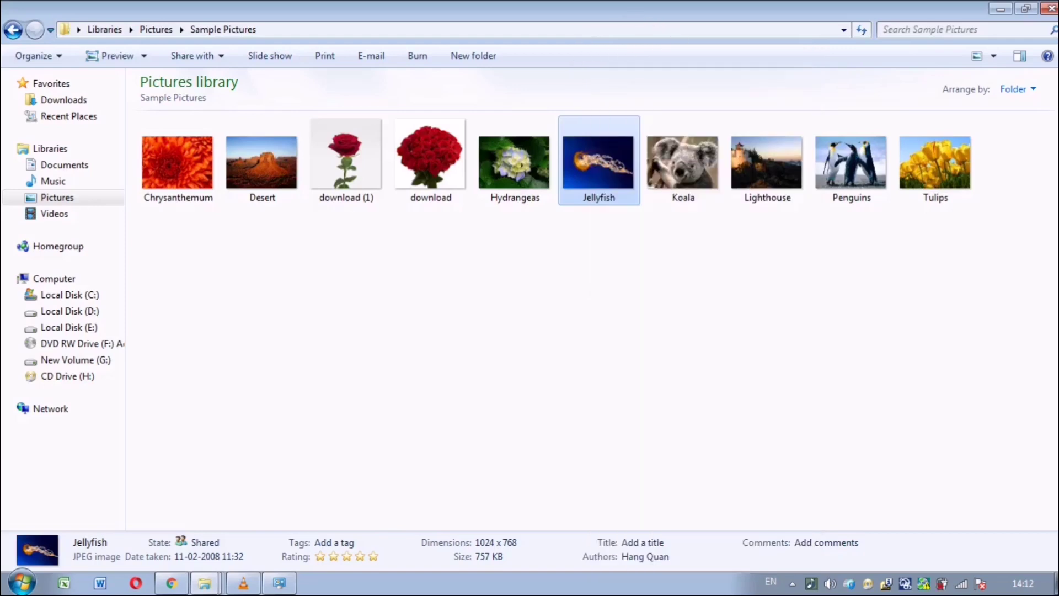
pyautogui.click(1051, 8)
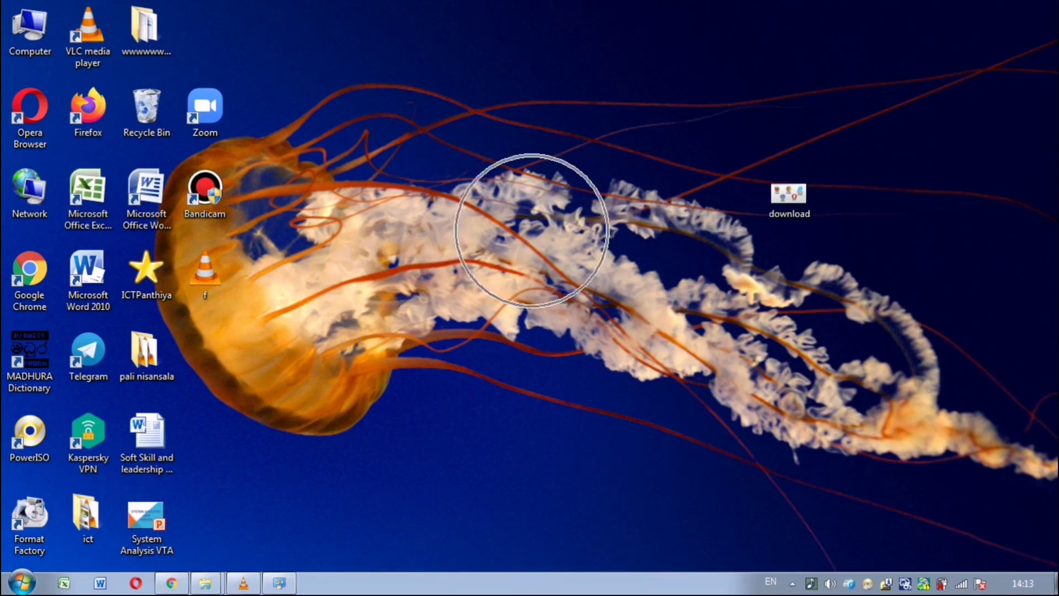
# Open the desktop background settings through the desktop's personalization options and look through the available pictures.
pyautogui.rightClick(531, 231)
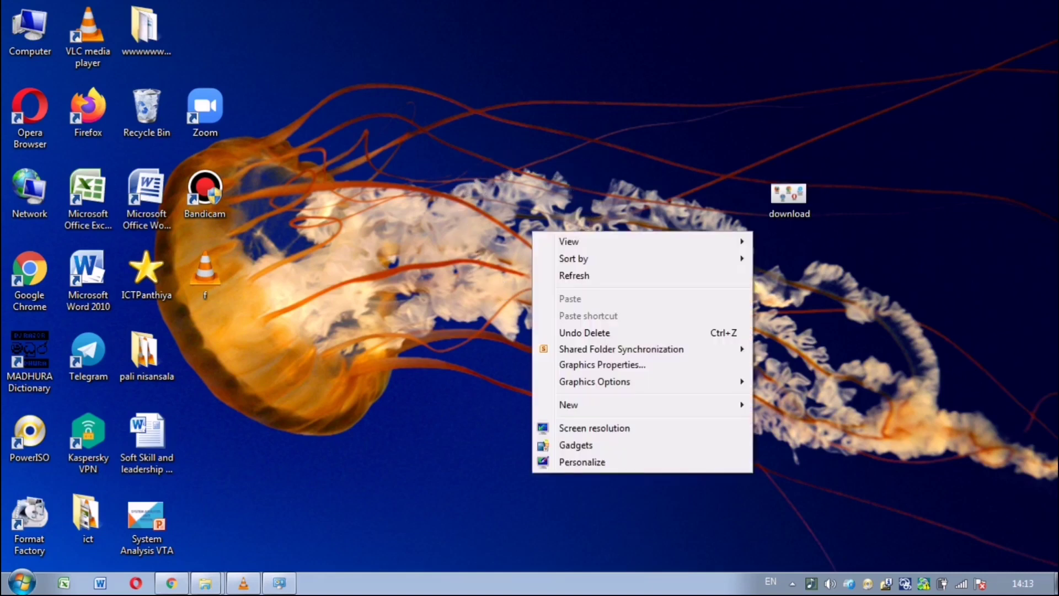
pyautogui.click(582, 462)
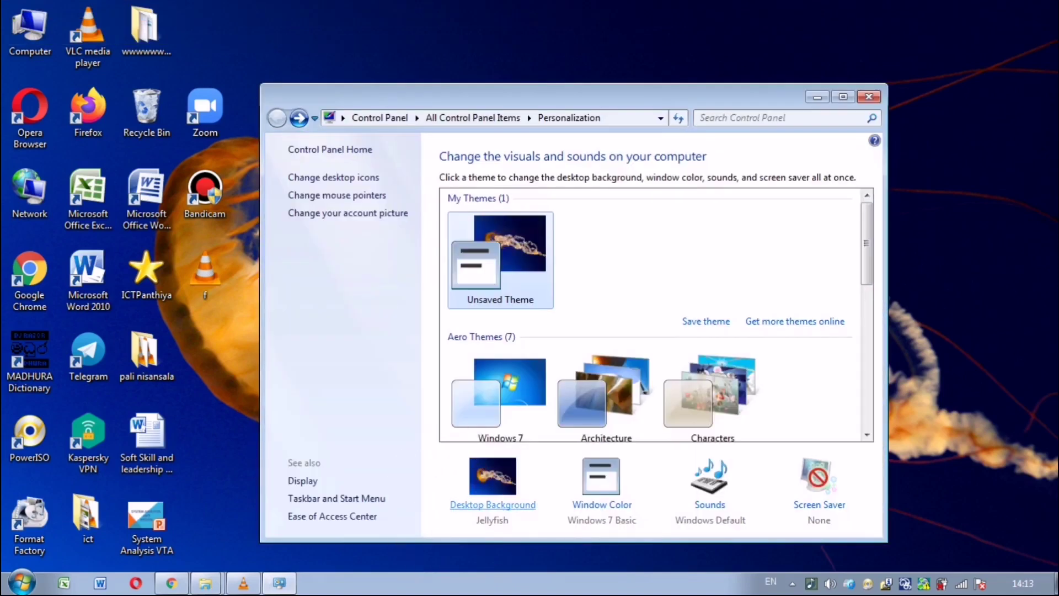
pyautogui.click(462, 504)
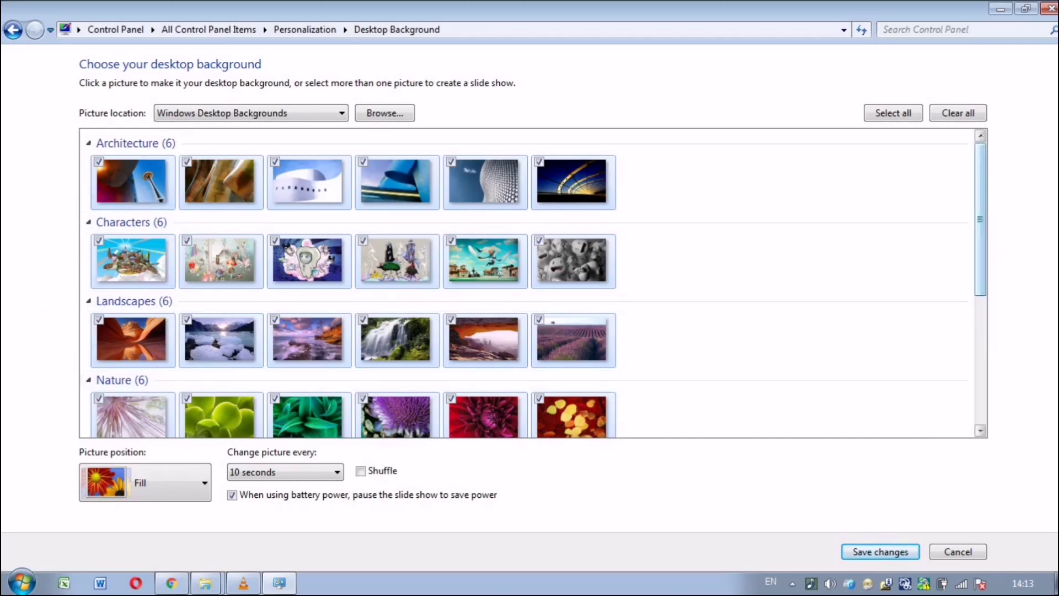
pyautogui.scroll(-3, 529, 283)
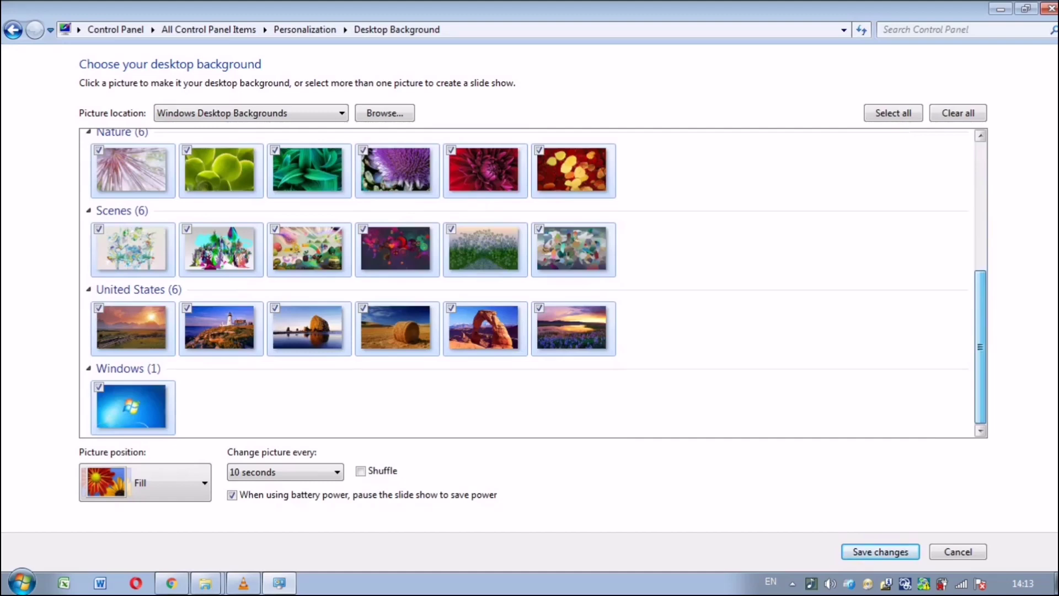
pyautogui.scroll(3, 530, 283)
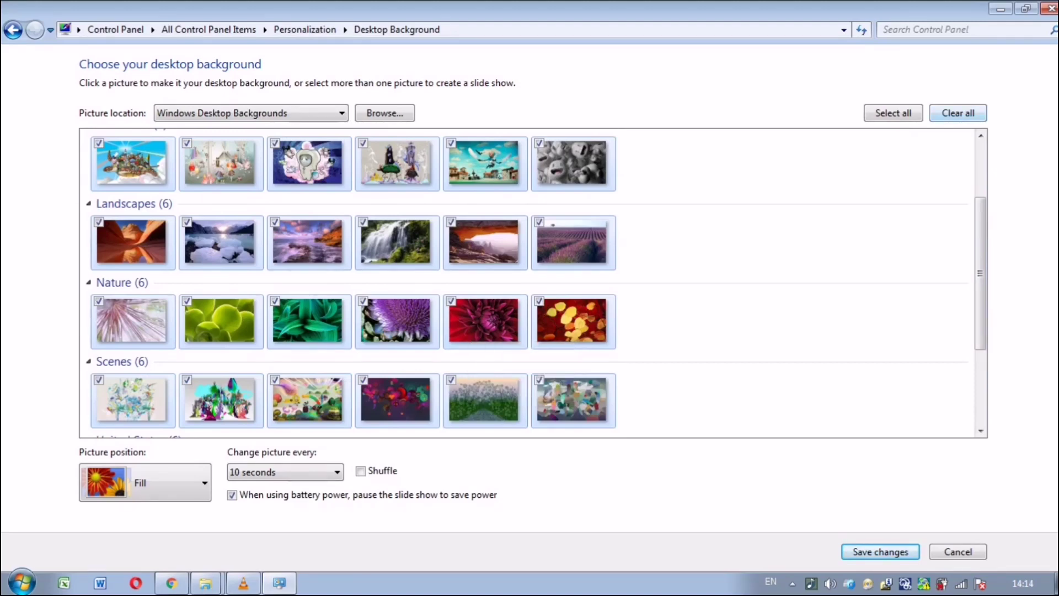
# Clear all selected background pictures and select only the first, third and fifth pictures in the Nature group.
pyautogui.click(955, 112)
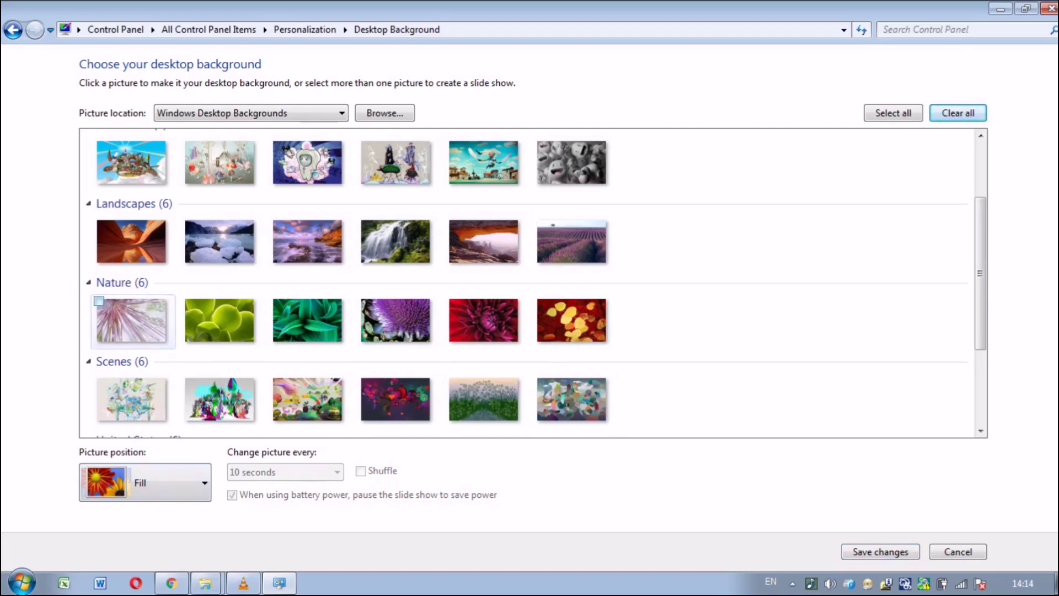
pyautogui.click(102, 302)
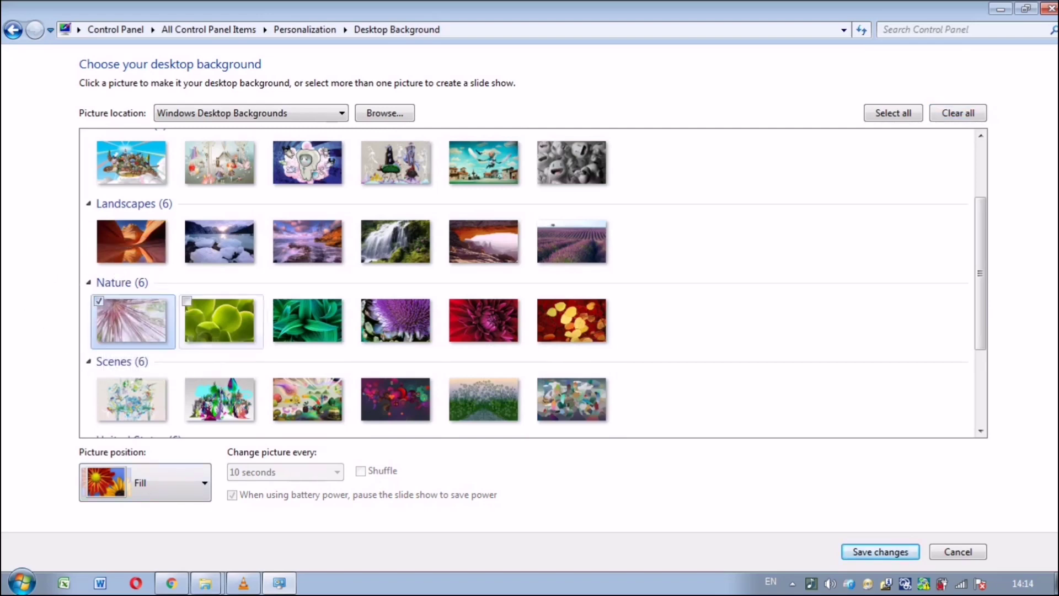
pyautogui.click(275, 302)
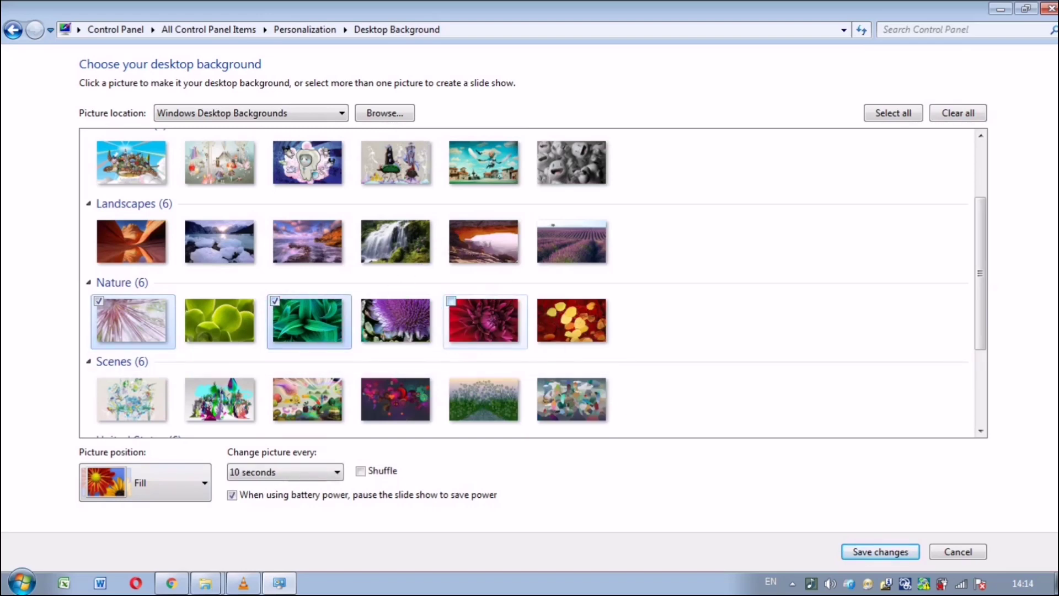
pyautogui.click(451, 301)
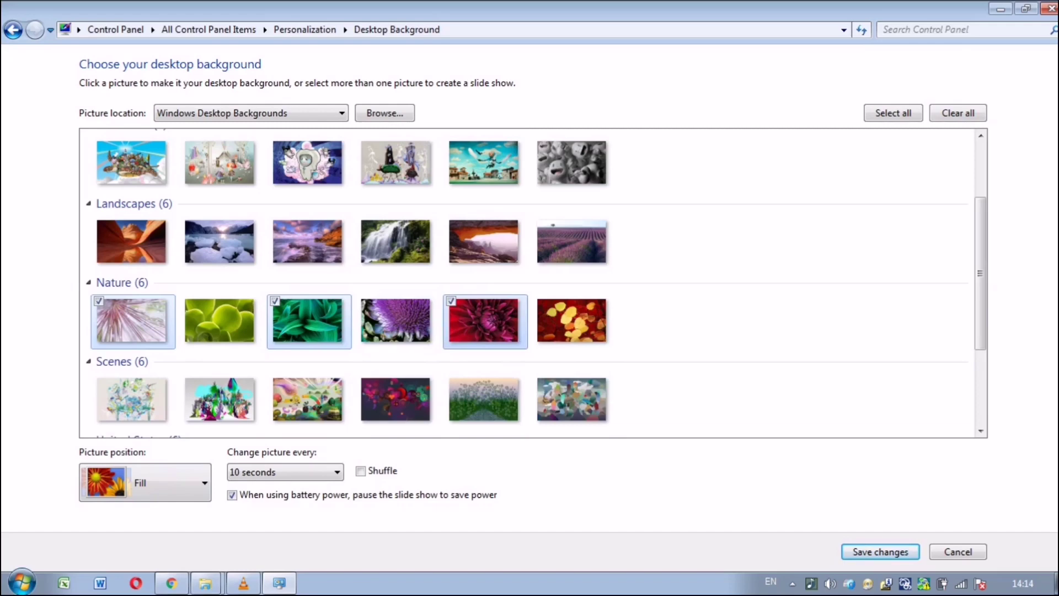
# Keep the slide show at 10 seconds per picture with the Fill position, save the changes and close the window.
pyautogui.click(284, 472)
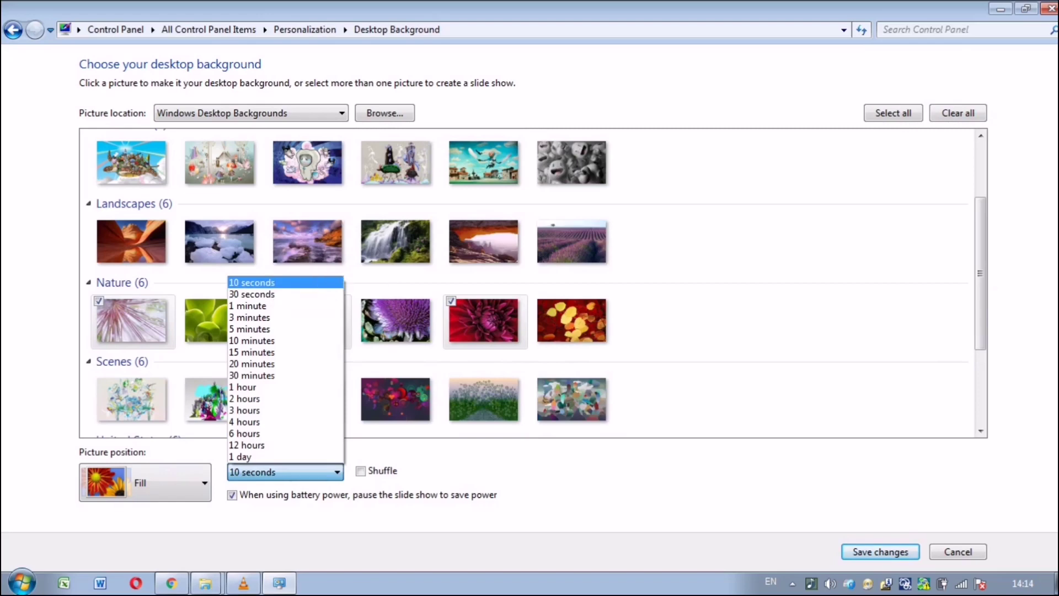
pyautogui.click(331, 282)
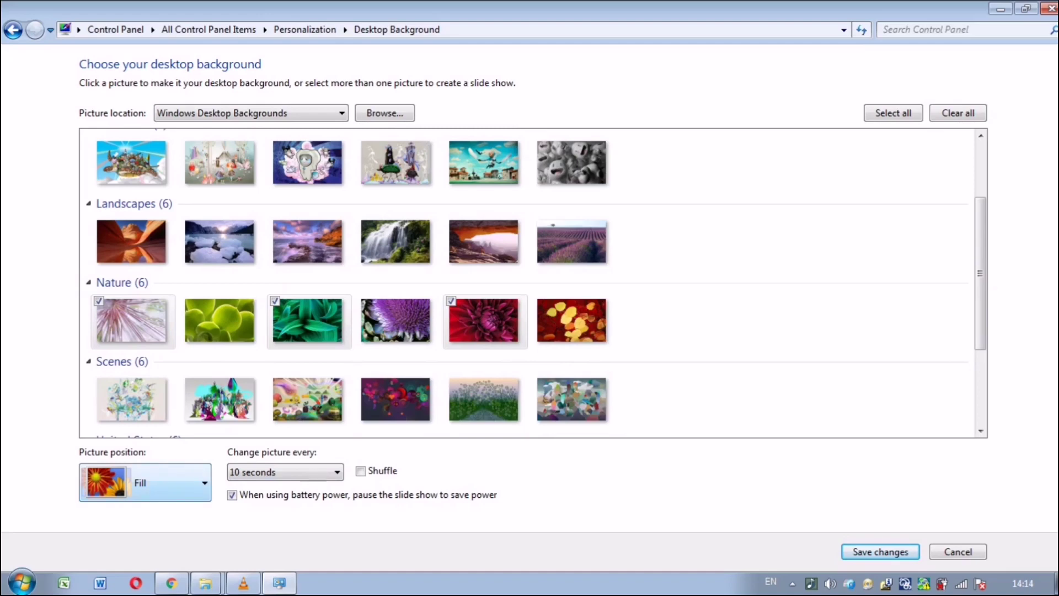
pyautogui.click(145, 483)
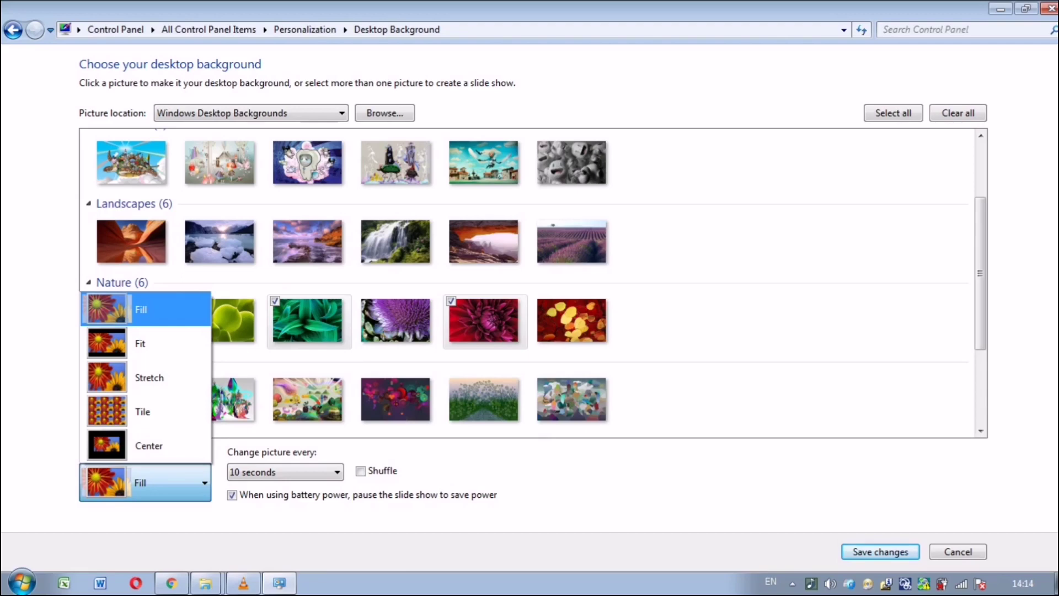
pyautogui.press('Return')
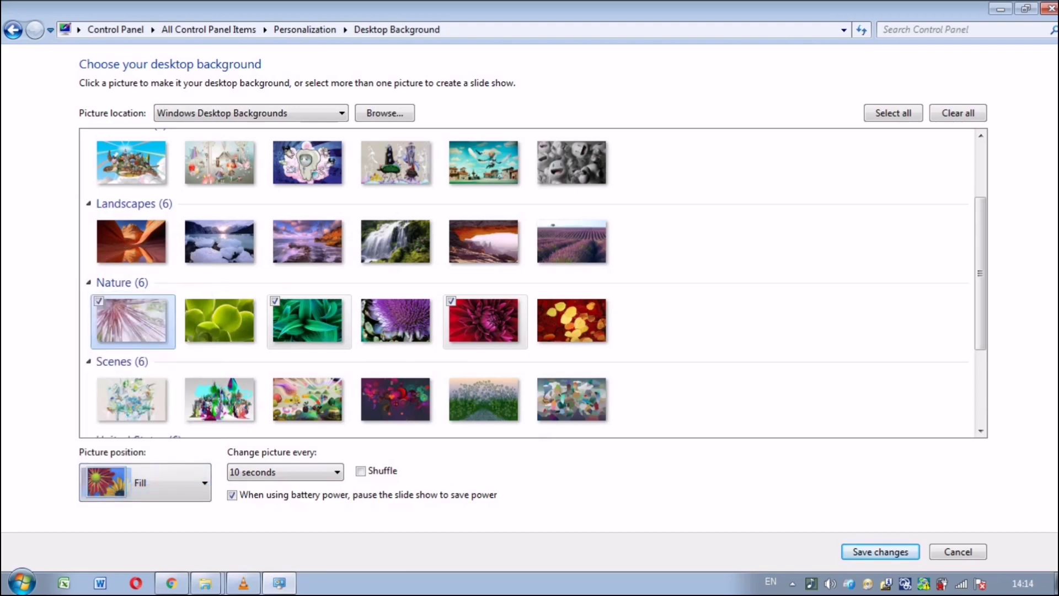
pyautogui.click(858, 552)
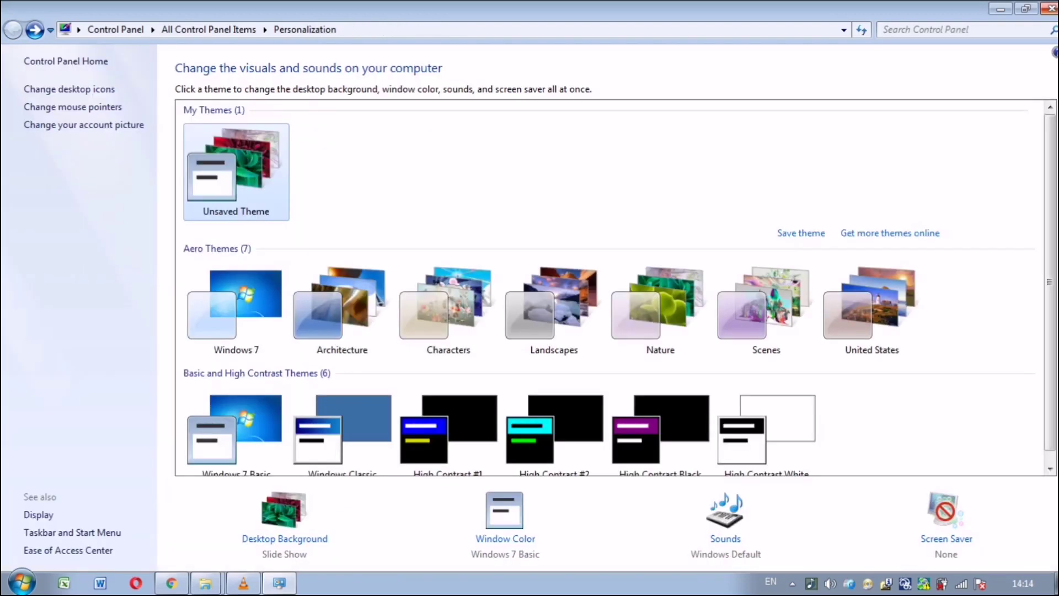
pyautogui.hotkey('alt', 'F4')
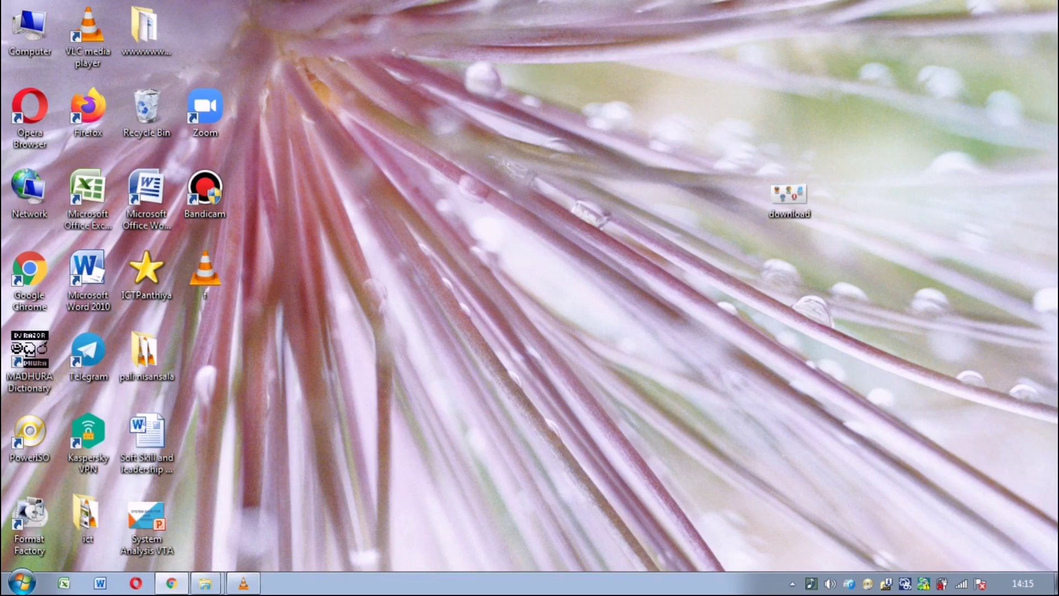
# Open the Window Color settings through the desktop's personalization options.
pyautogui.rightClick(544, 150)
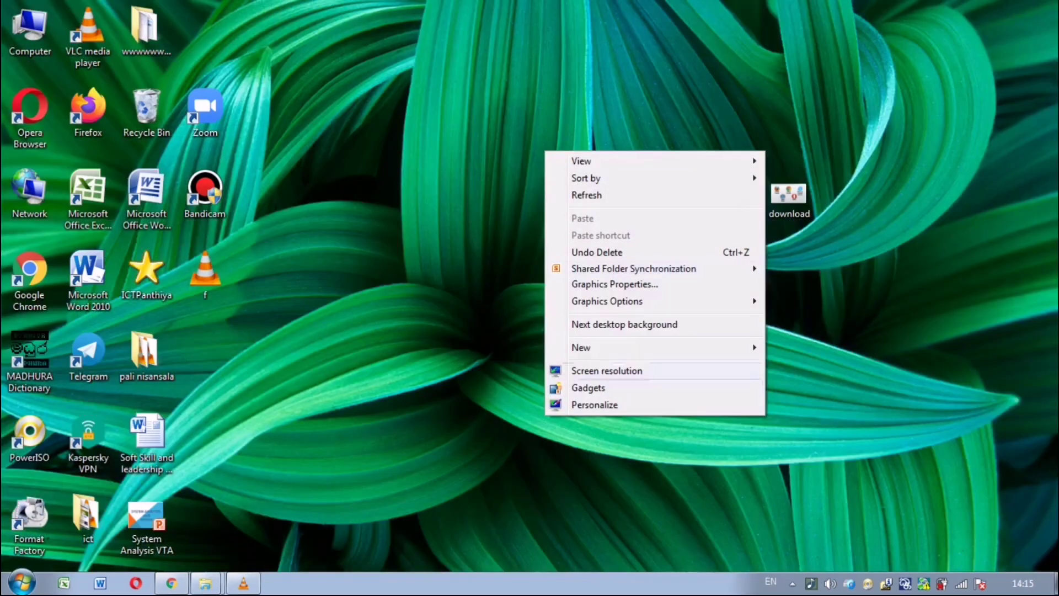
pyautogui.click(594, 404)
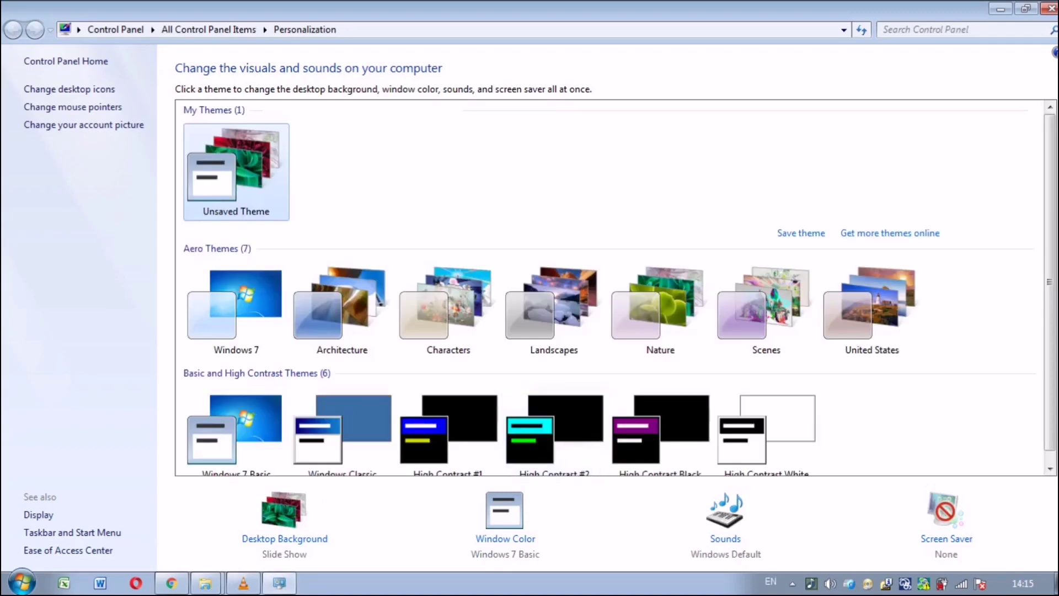
pyautogui.click(506, 539)
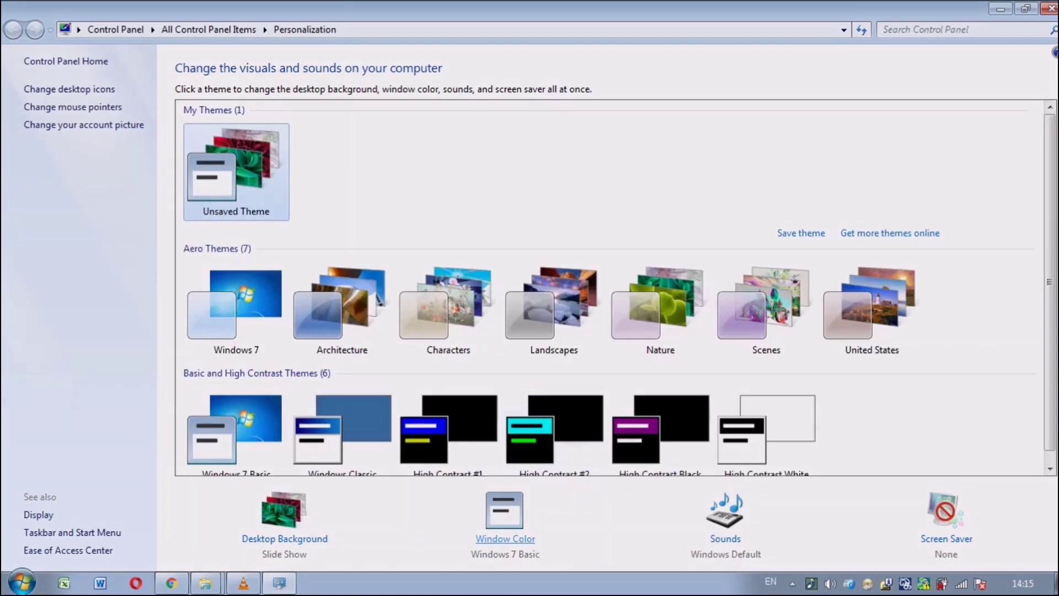
# Select the Window item, set its Color 1 to blue and apply the change.
pyautogui.click(169, 371)
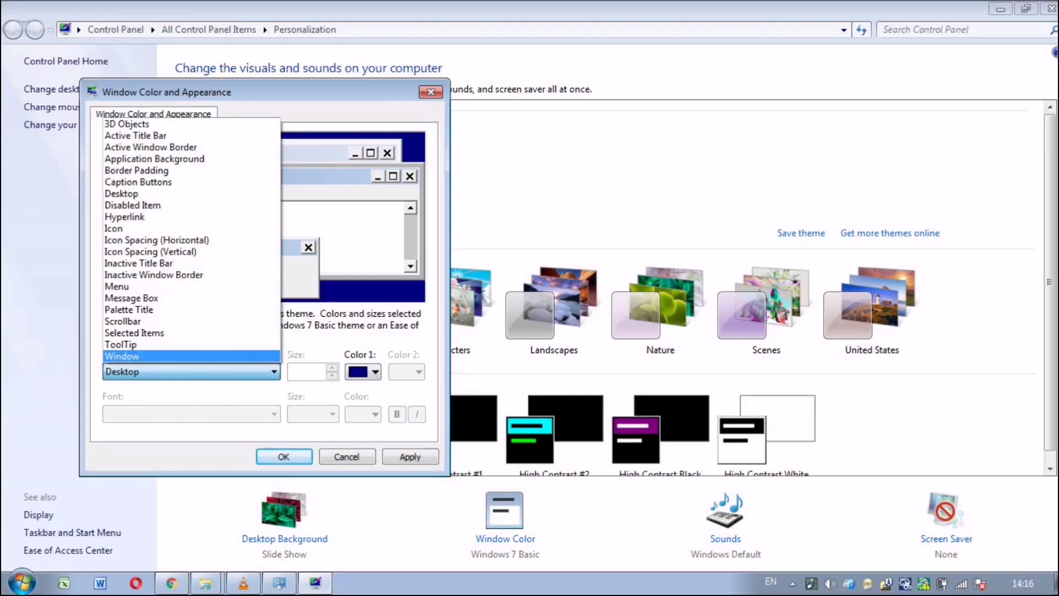
pyautogui.click(169, 355)
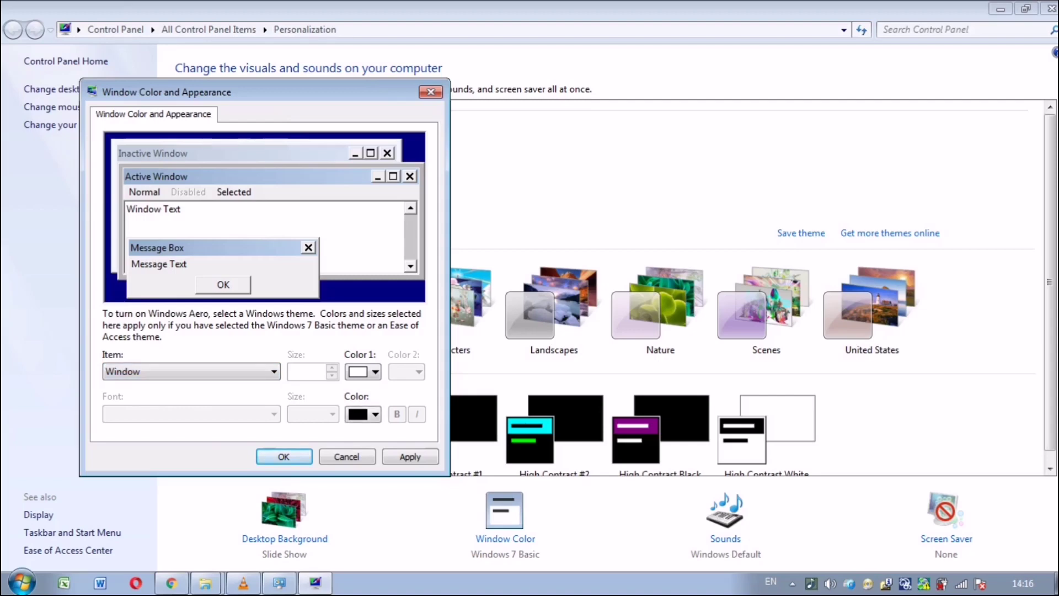
pyautogui.click(363, 371)
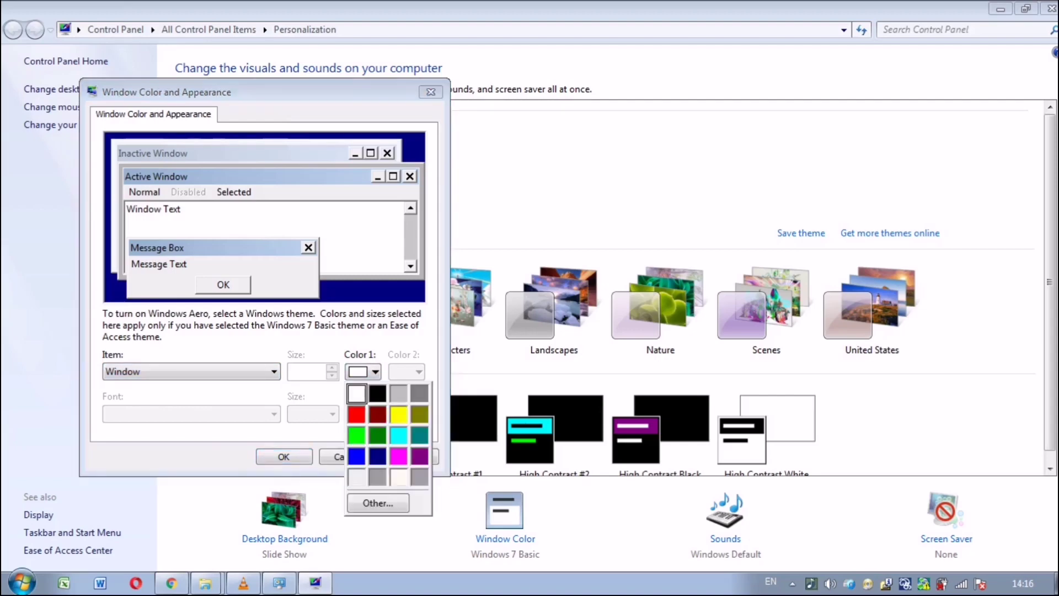
pyautogui.click(356, 455)
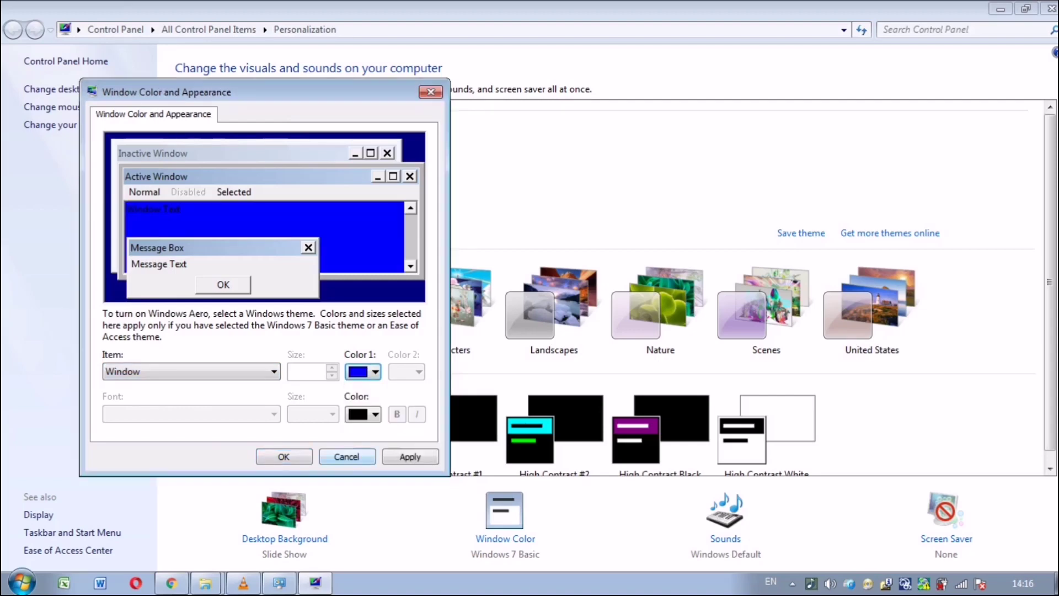
pyautogui.click(410, 456)
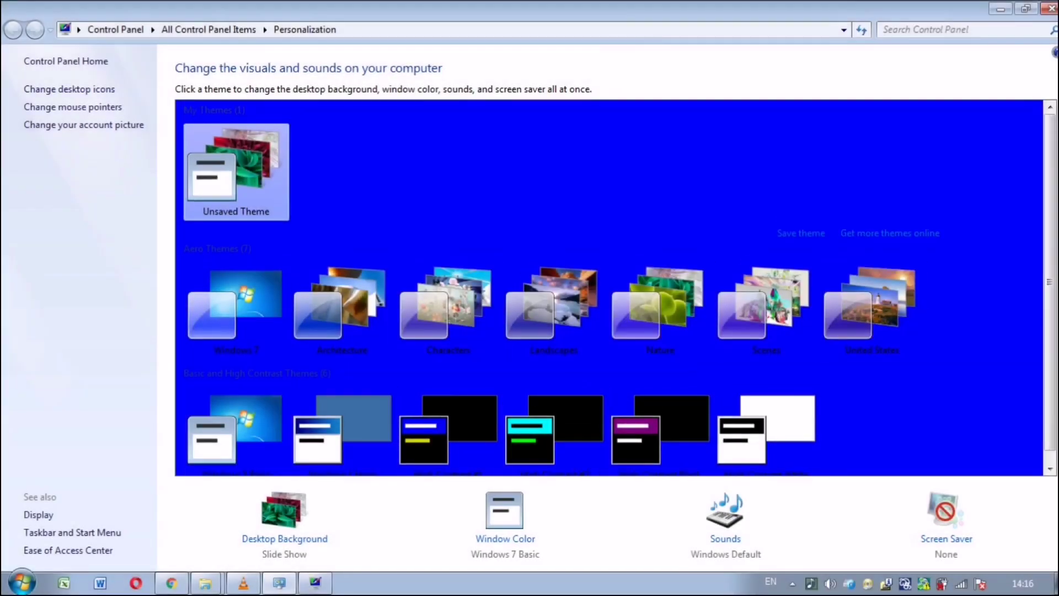
# Change the Window item's Color 1 to yellow and apply it.
pyautogui.click(504, 539)
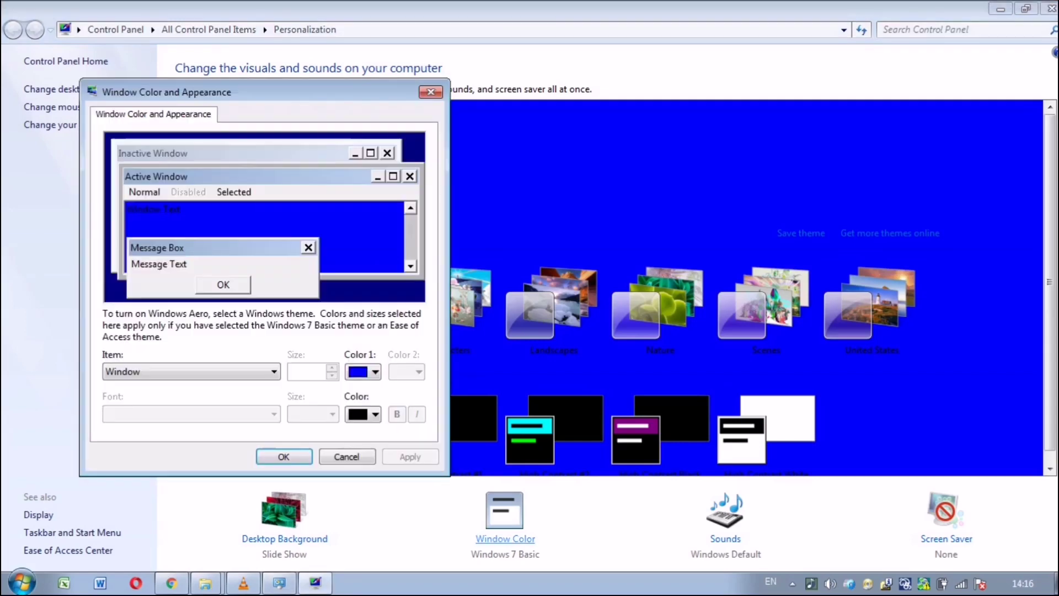
pyautogui.click(362, 372)
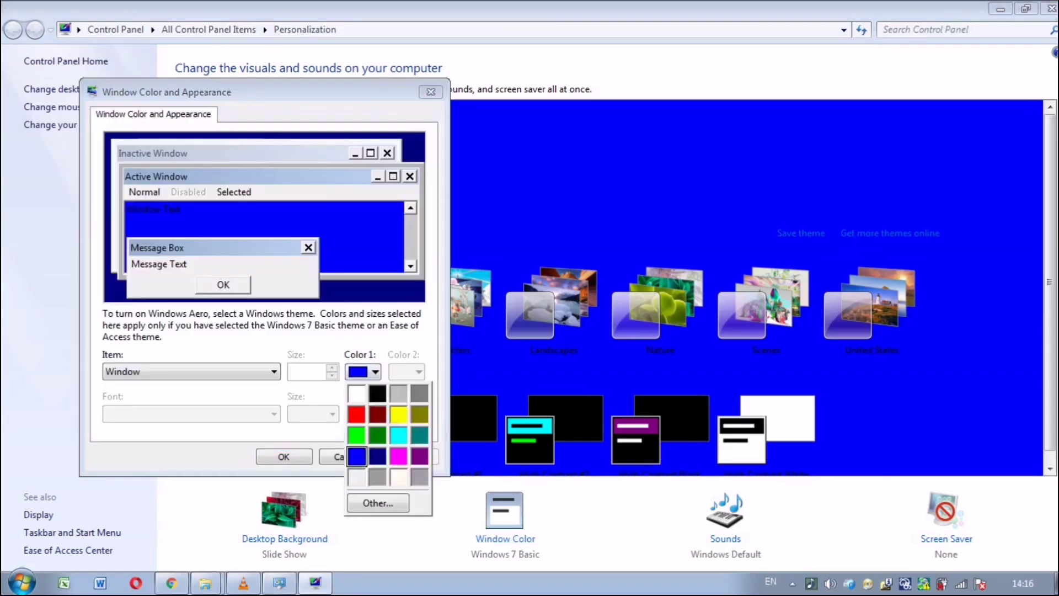
pyautogui.click(398, 413)
pyautogui.click(410, 456)
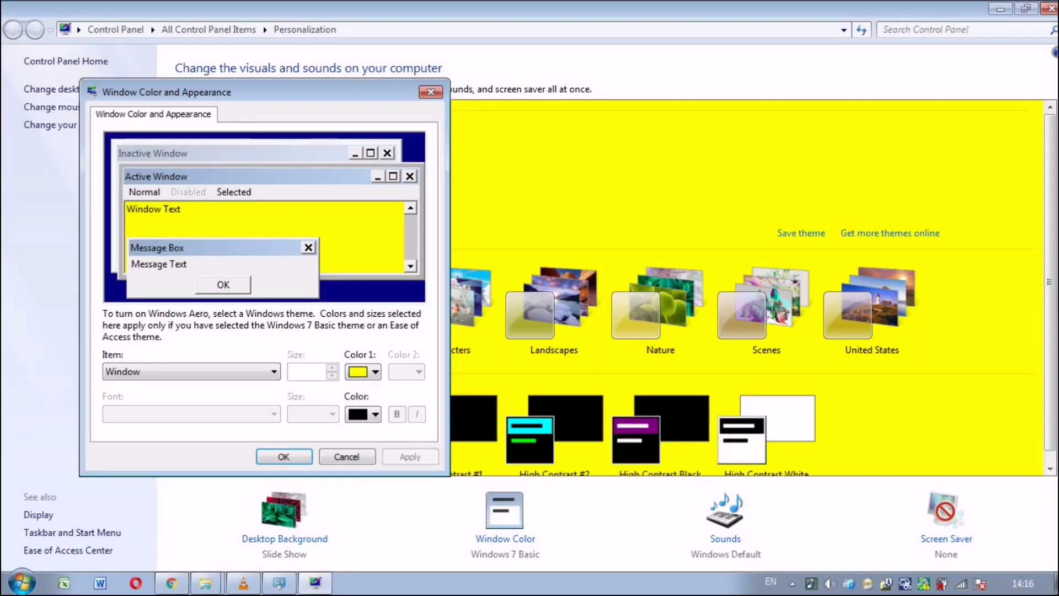
# Set the Window item's Color 1 back to white and apply it.
pyautogui.click(362, 371)
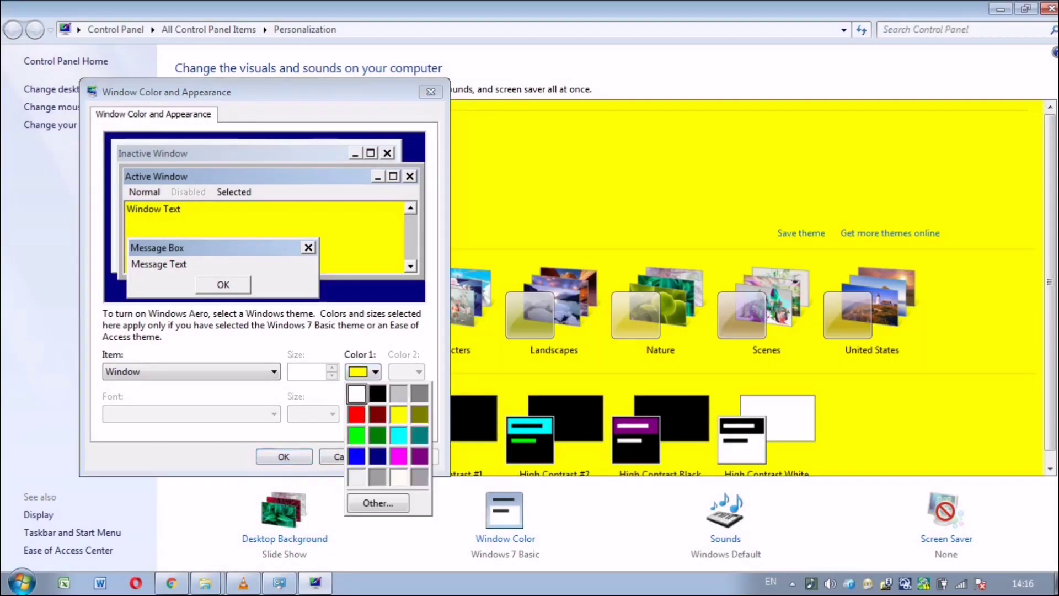
pyautogui.click(358, 394)
pyautogui.click(410, 457)
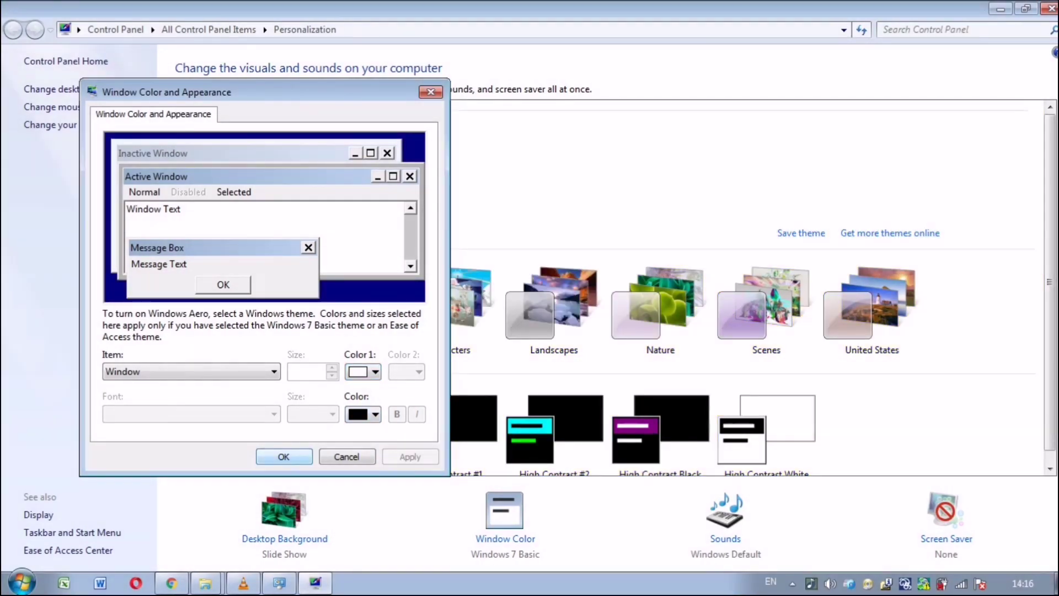
# Confirm and close the Window Color and Appearance settings.
pyautogui.press('Return')
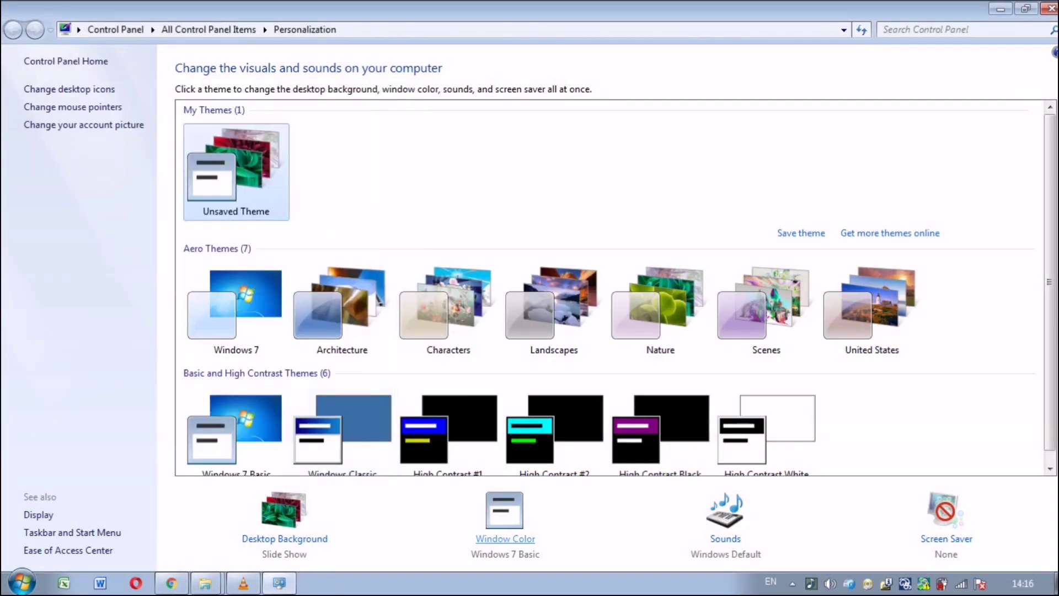
pyautogui.click(506, 538)
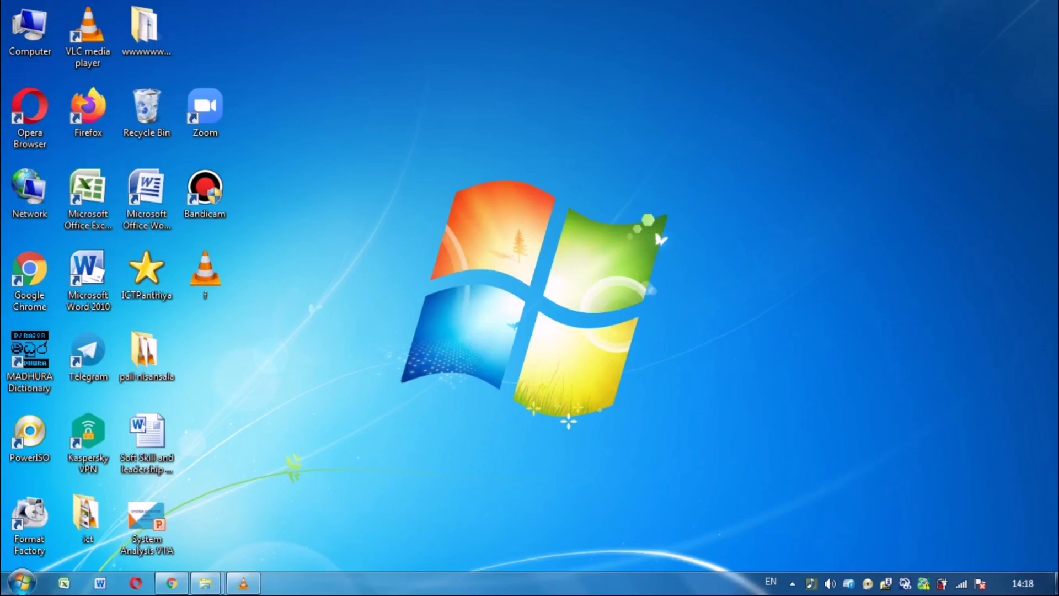
# Open Desktop Icon Settings through the desktop's personalization options and move the dialog clear of the existing desktop icons.
pyautogui.rightClick(704, 142)
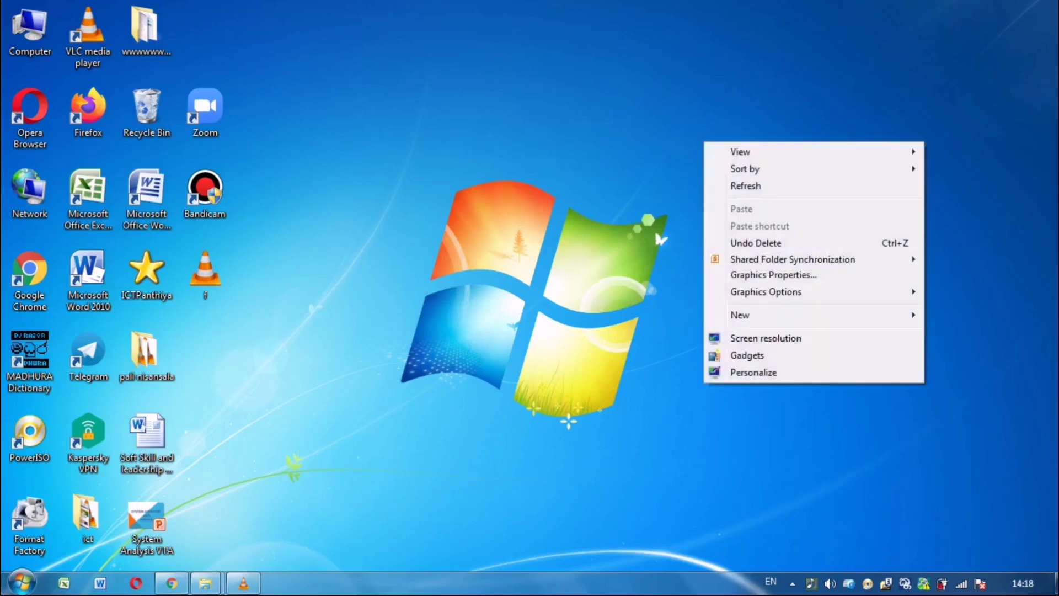
pyautogui.click(771, 371)
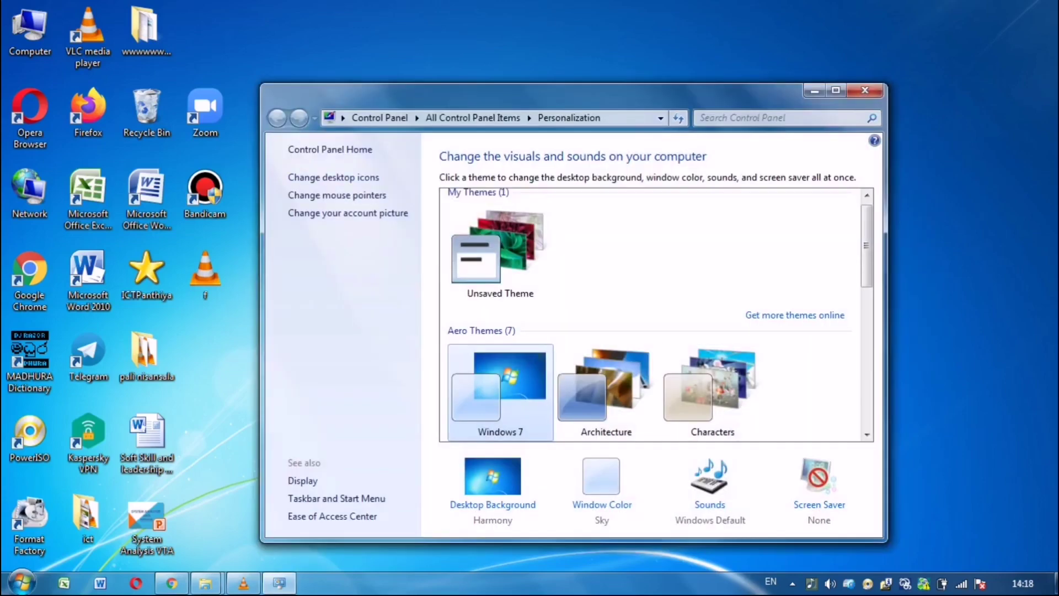
pyautogui.click(347, 179)
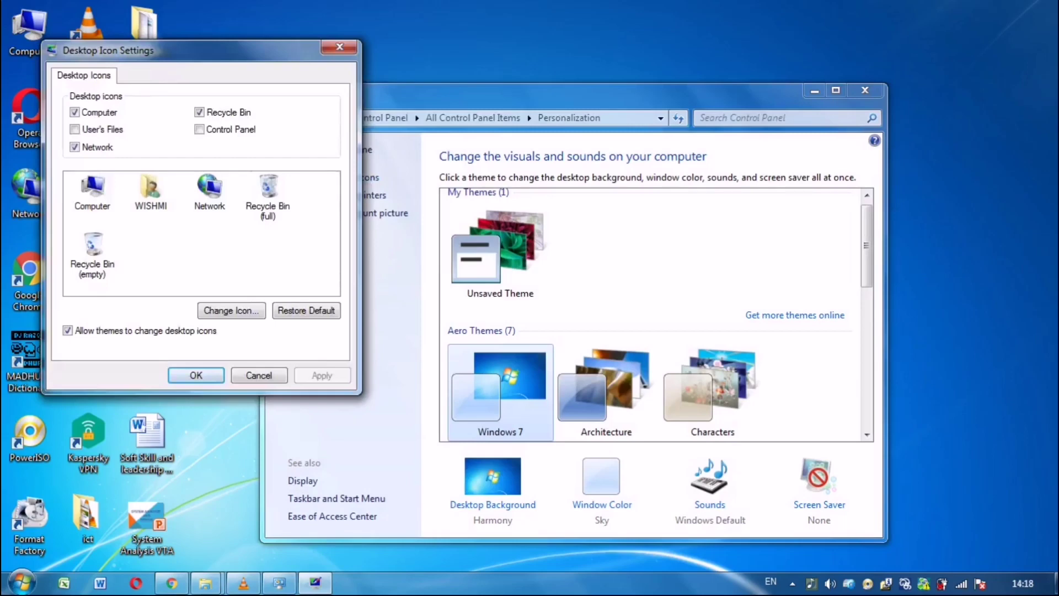
pyautogui.moveTo(165, 50); pyautogui.dragTo(607, 71)
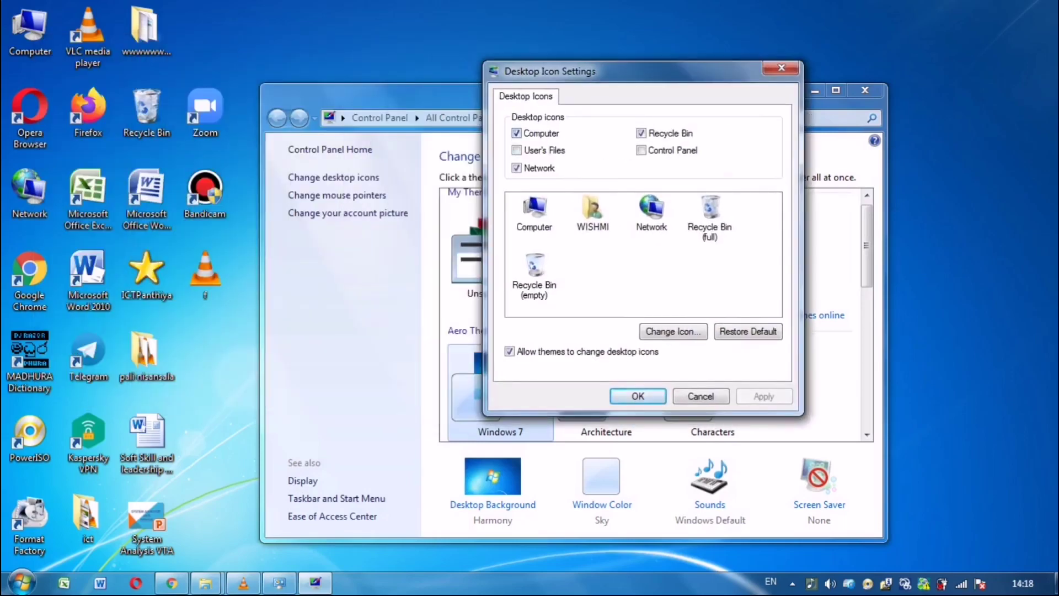
# Enable the User's Files and Control Panel desktop icons, apply the change and close Personalization.
pyautogui.click(517, 133)
pyautogui.click(517, 133)
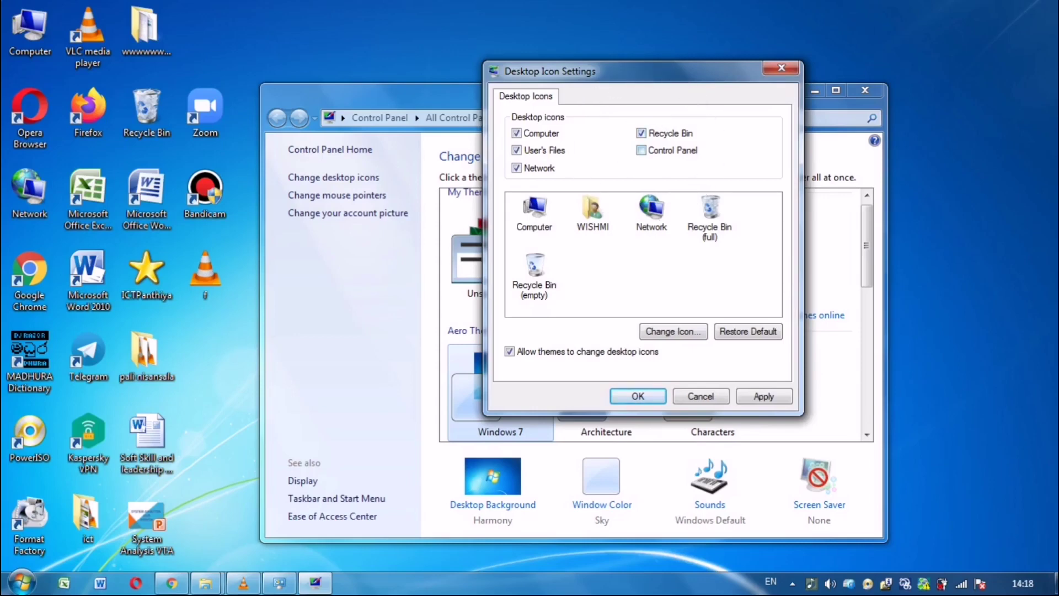
pyautogui.click(640, 150)
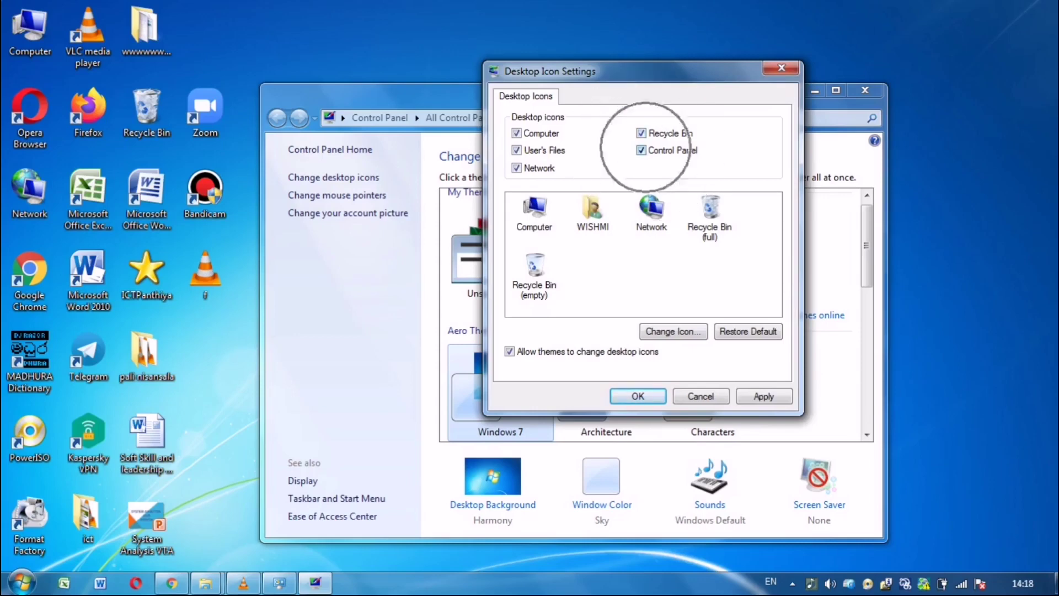
pyautogui.click(764, 396)
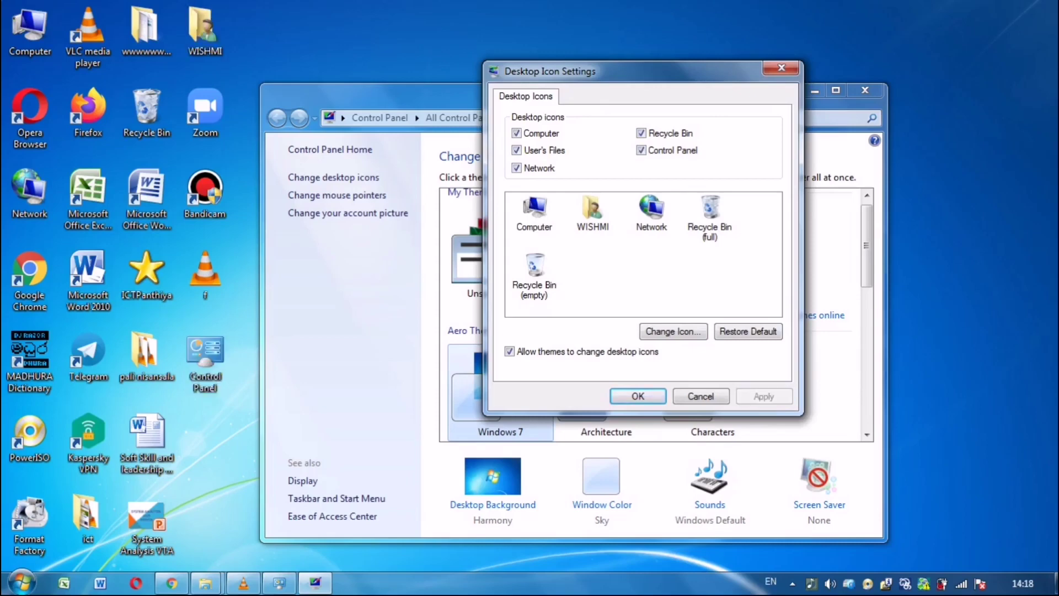
pyautogui.click(638, 396)
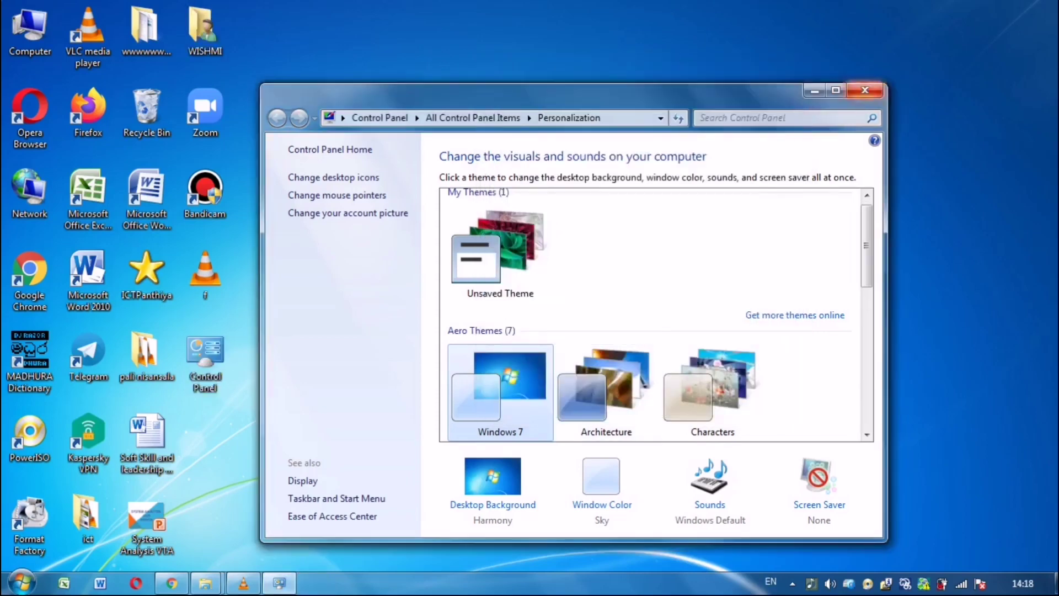
pyautogui.click(865, 90)
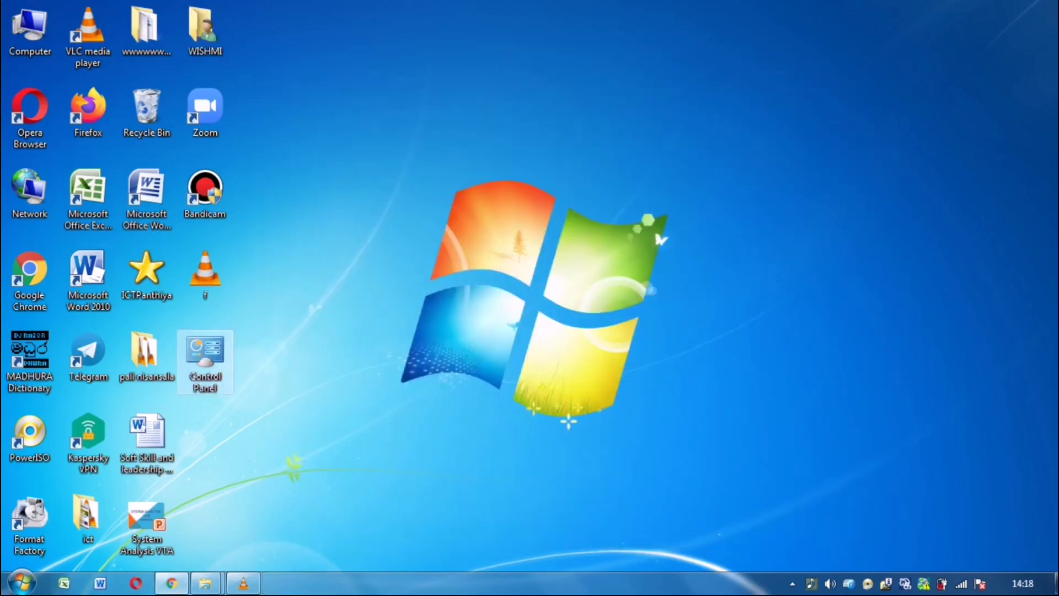
# Move the Computer icon to the desktop's upper-right corner and the Recycle Bin icon to its lower-right corner.
pyautogui.click(205, 359)
pyautogui.click(89, 35)
pyautogui.click(29, 30)
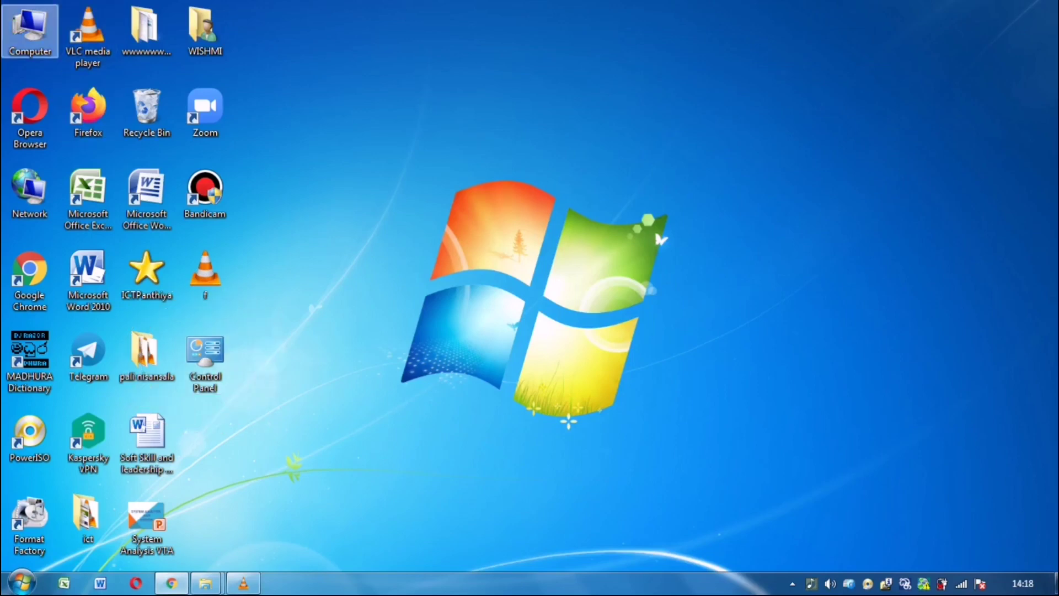
pyautogui.moveTo(30, 30); pyautogui.dragTo(1018, 30)
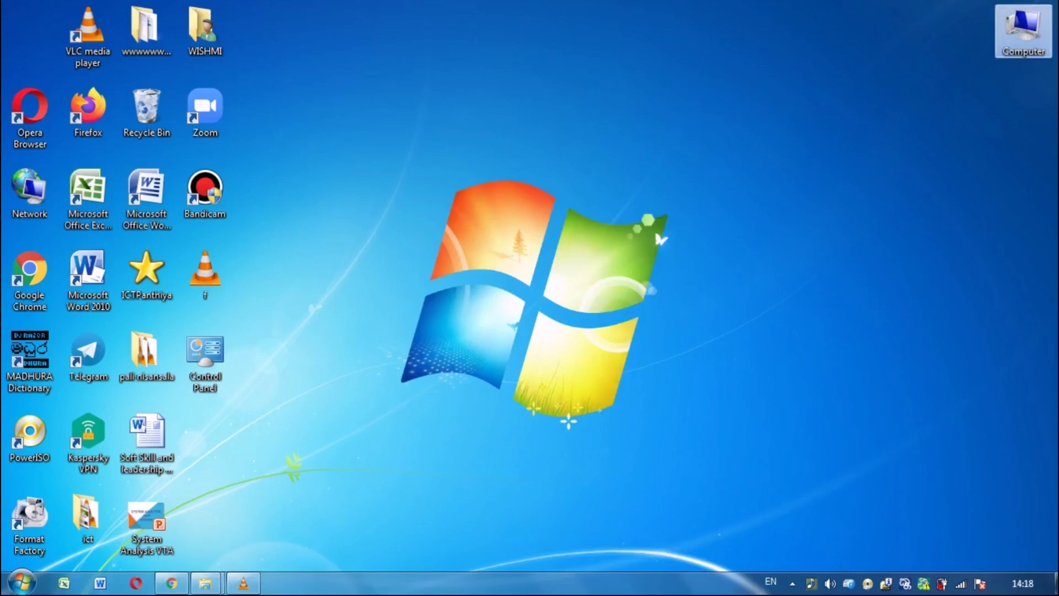
pyautogui.moveTo(146, 110); pyautogui.dragTo(1032, 530)
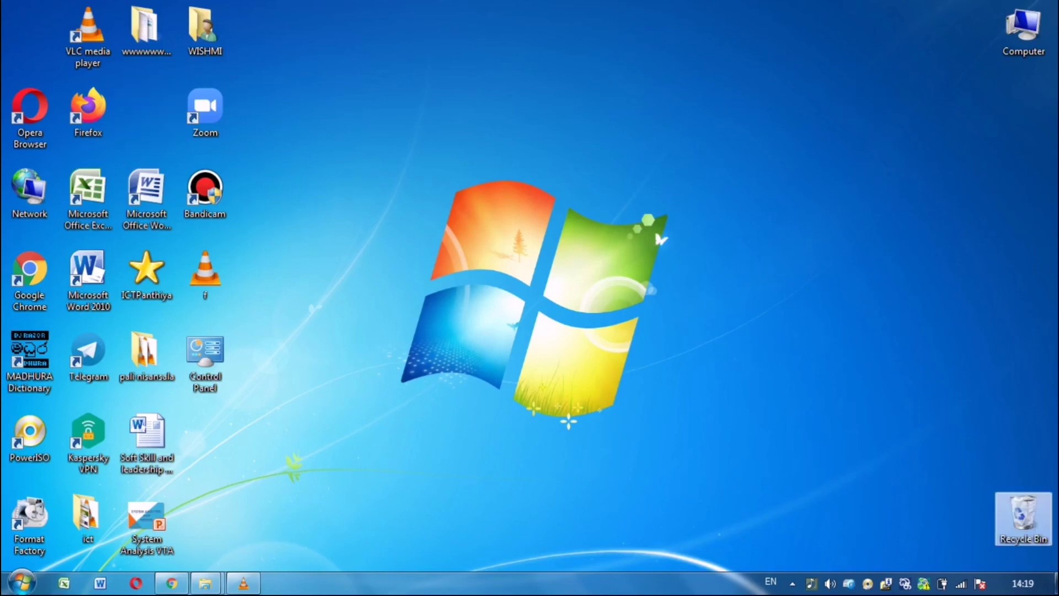
# Remove the Recycle Bin icon from the desktop through Desktop Icon Settings and confirm the change.
pyautogui.rightClick(637, 155)
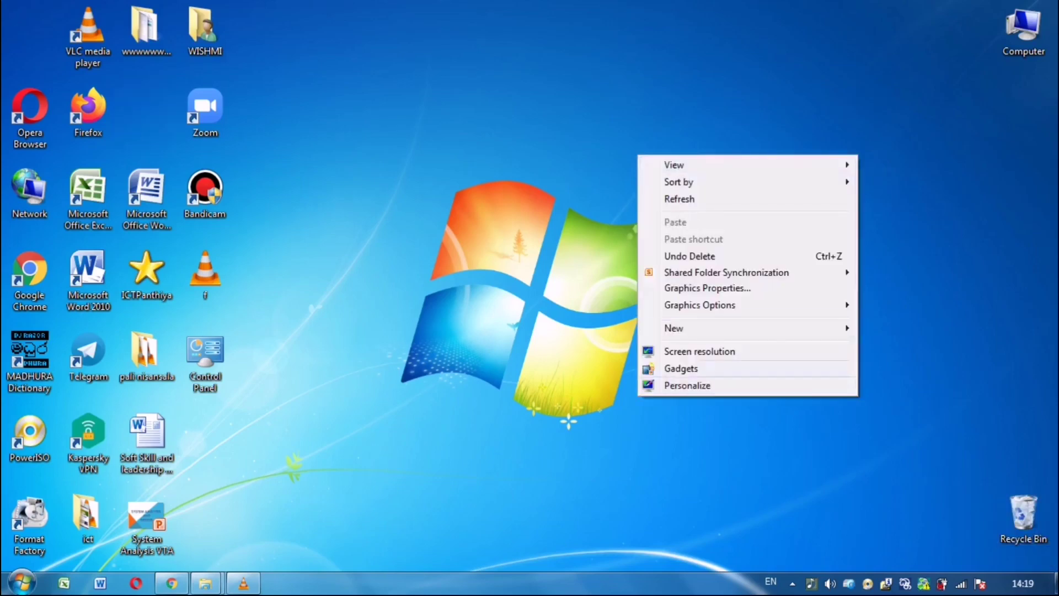
pyautogui.click(684, 384)
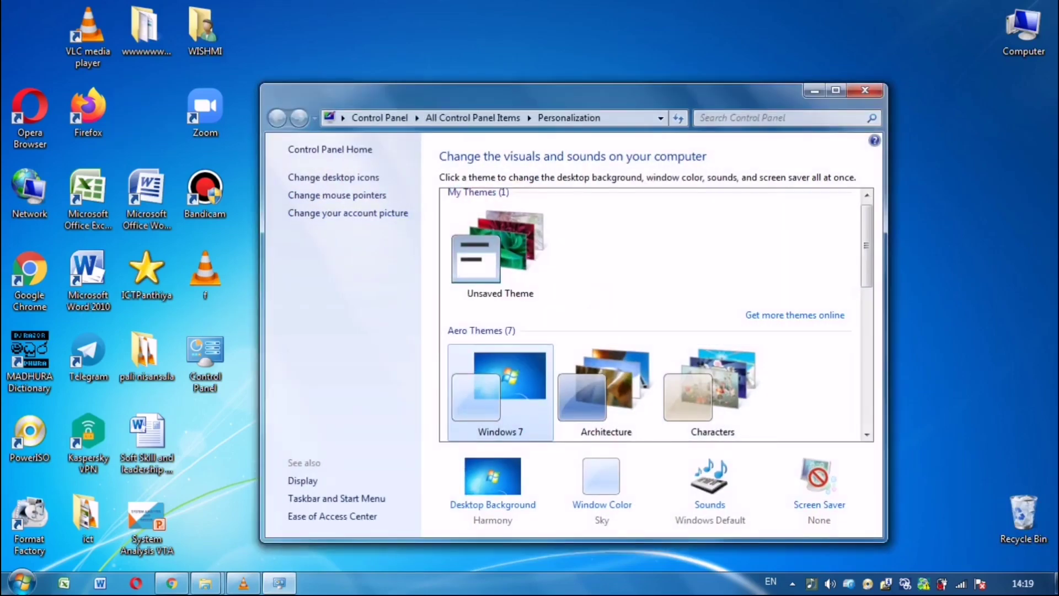
pyautogui.click(333, 177)
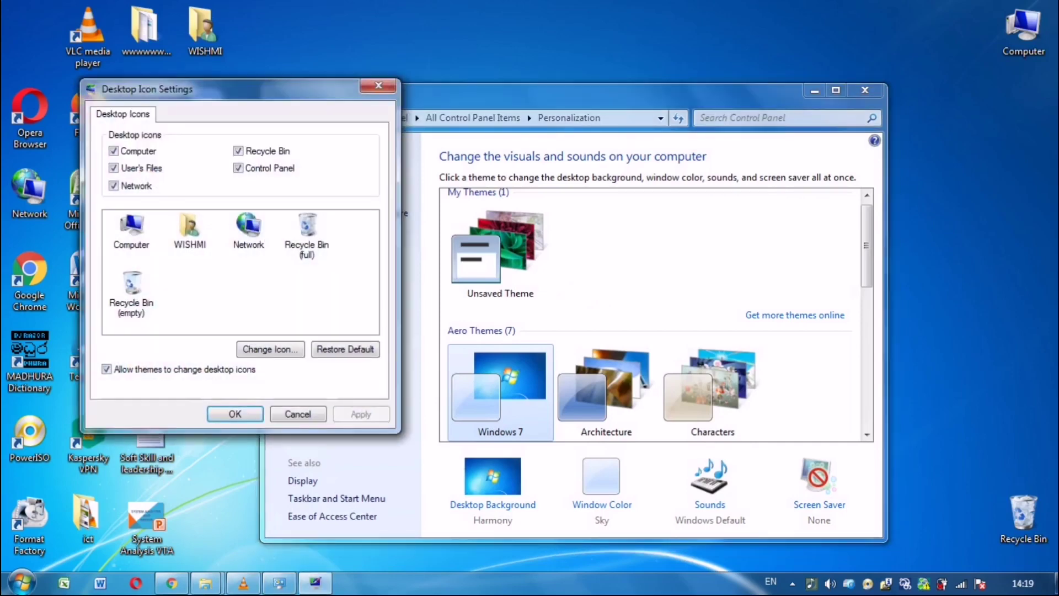
pyautogui.click(237, 151)
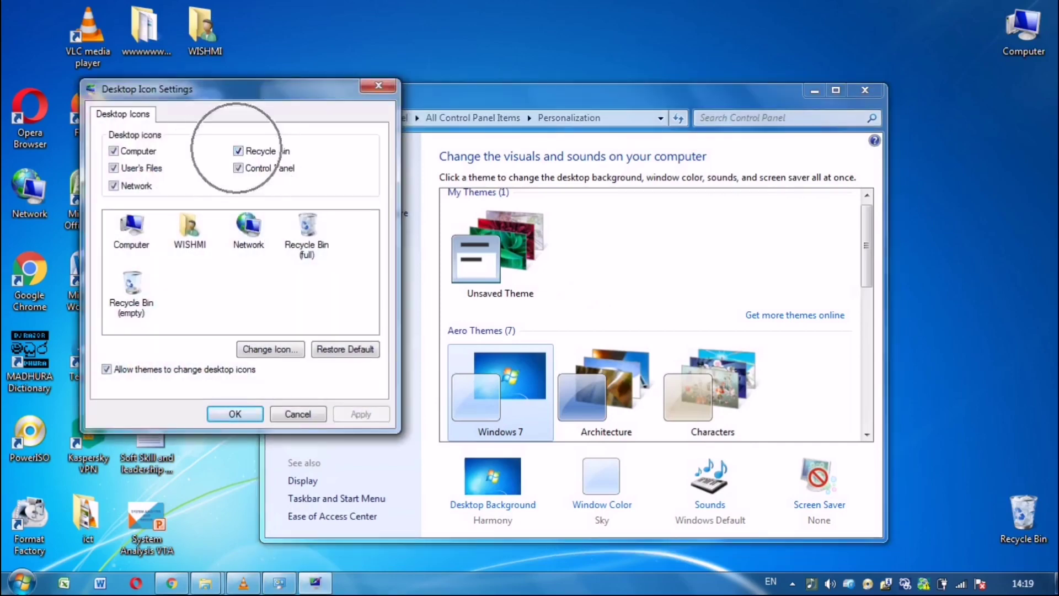
pyautogui.hotkey('alt', 'a')
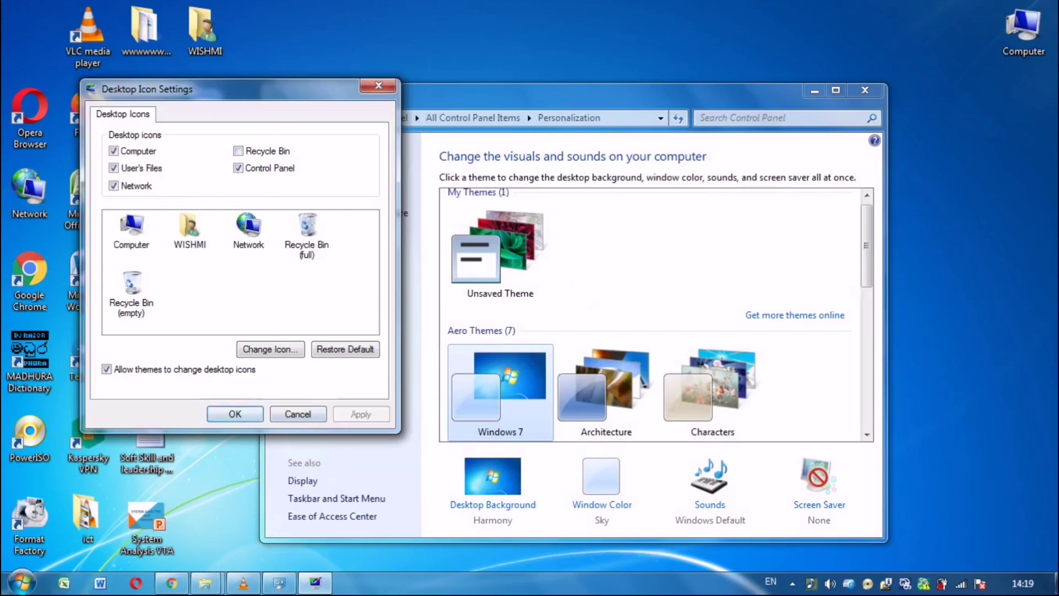
pyautogui.press('Return')
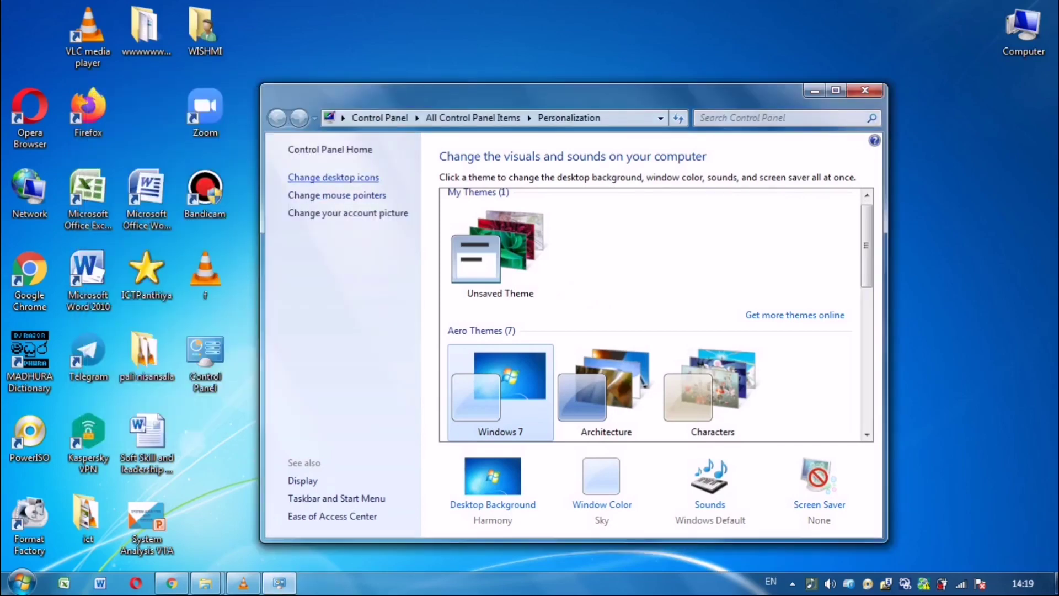
# Show the Recycle Bin icon on the desktop again through Desktop Icon Settings and confirm.
pyautogui.click(333, 177)
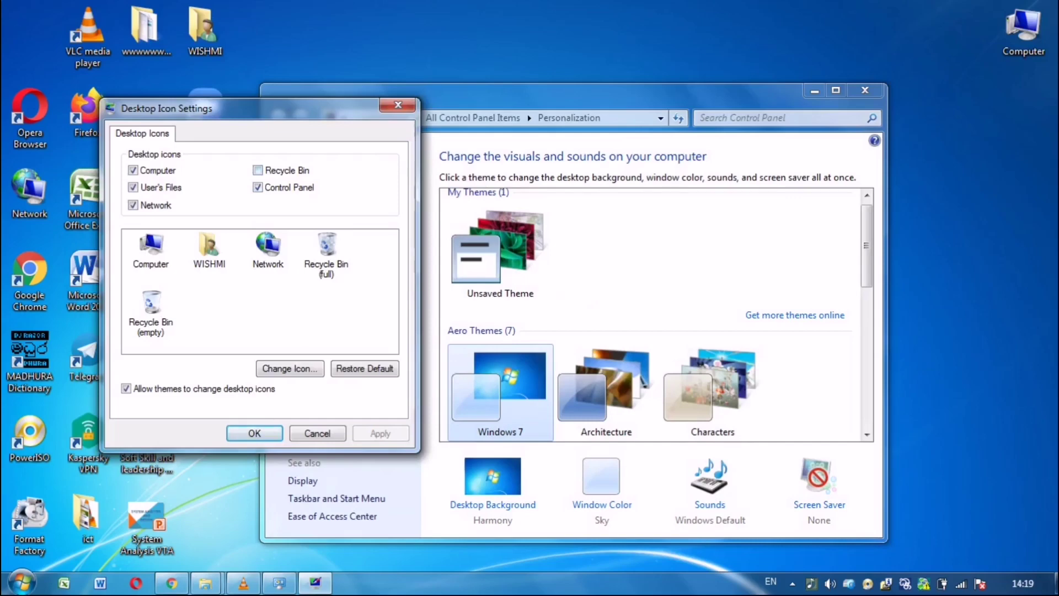
pyautogui.hotkey('alt', 'r')
pyautogui.hotkey('alt', 'a')
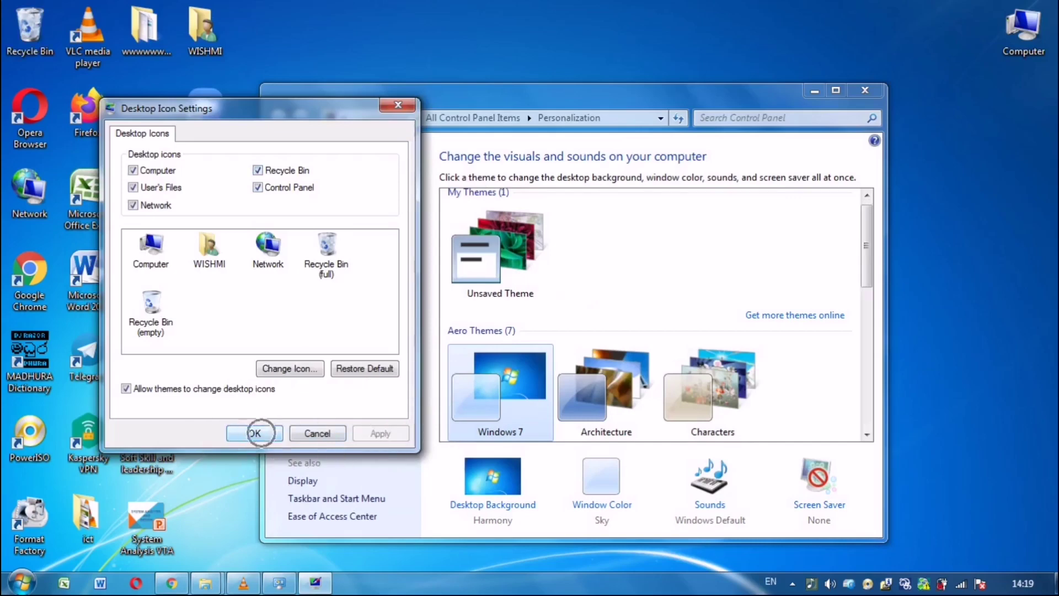
pyautogui.click(256, 433)
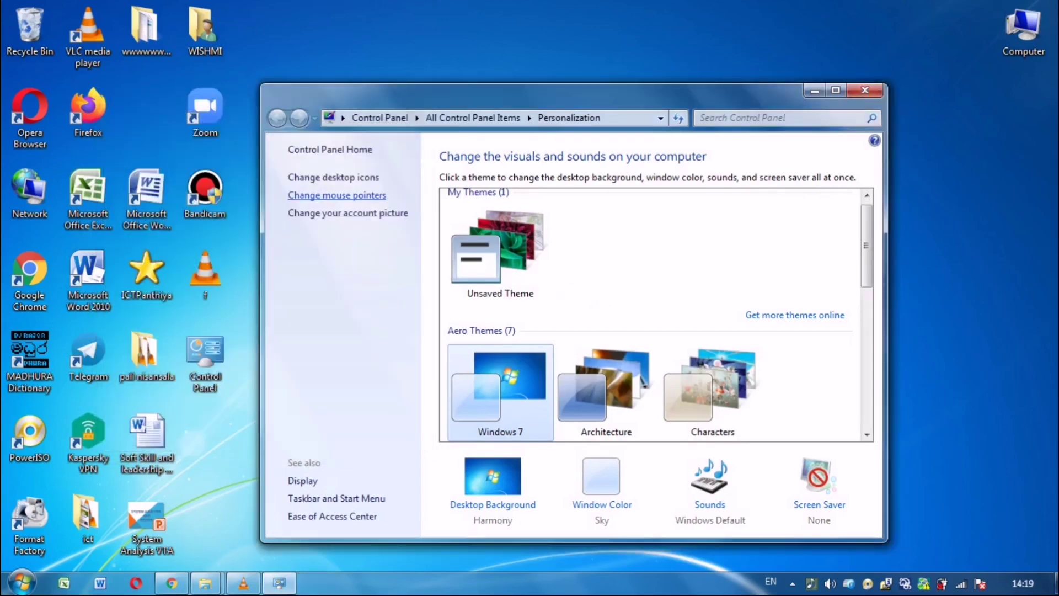
# Reopen Desktop Icon Settings, move the dialog clear of the options list and open the icon choices for Computer.
pyautogui.click(334, 177)
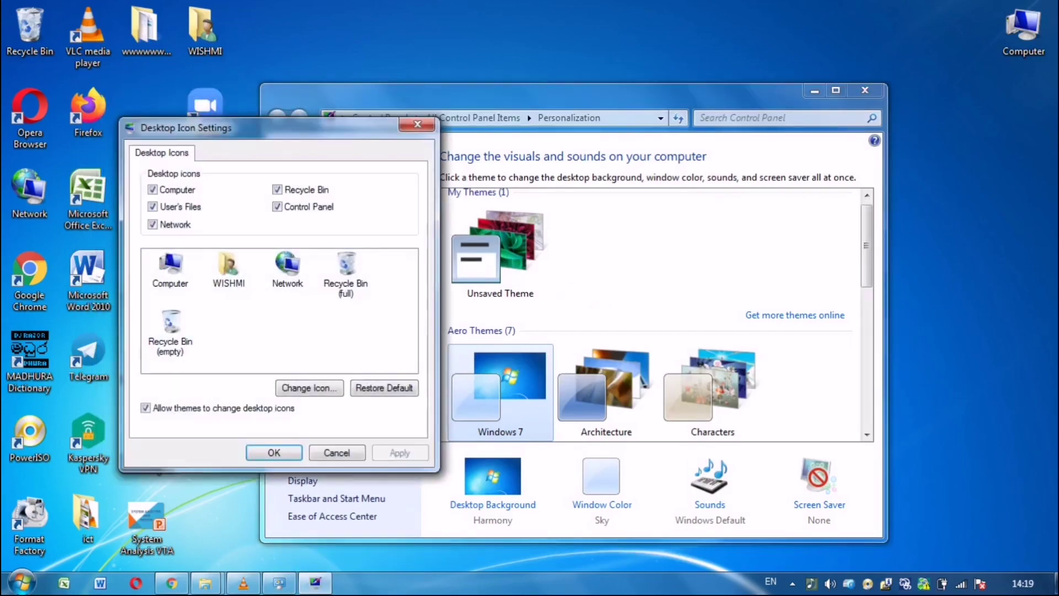
pyautogui.moveTo(221, 128); pyautogui.dragTo(623, 161)
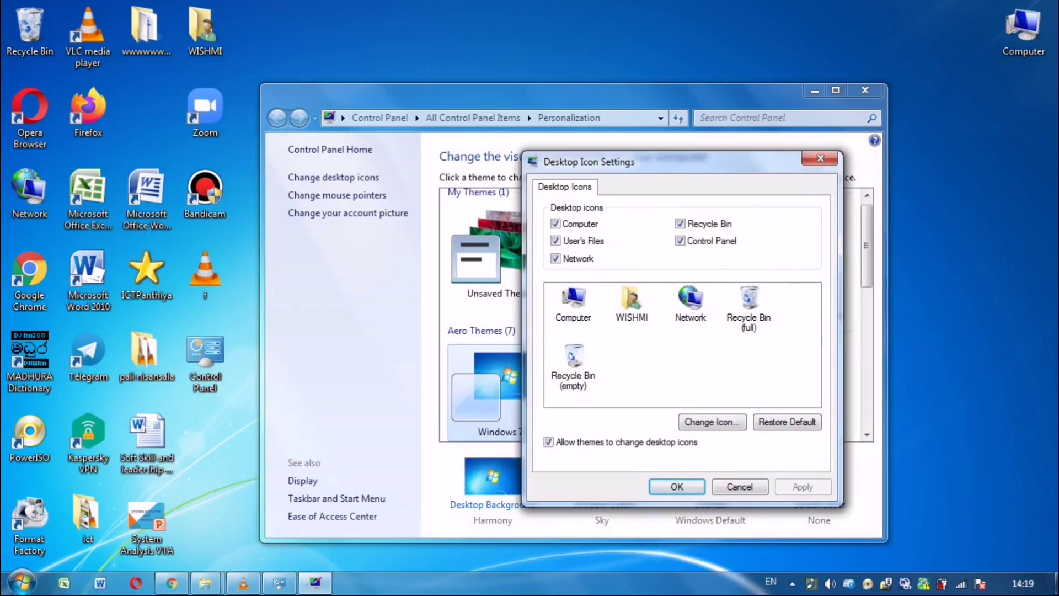
pyautogui.click(573, 303)
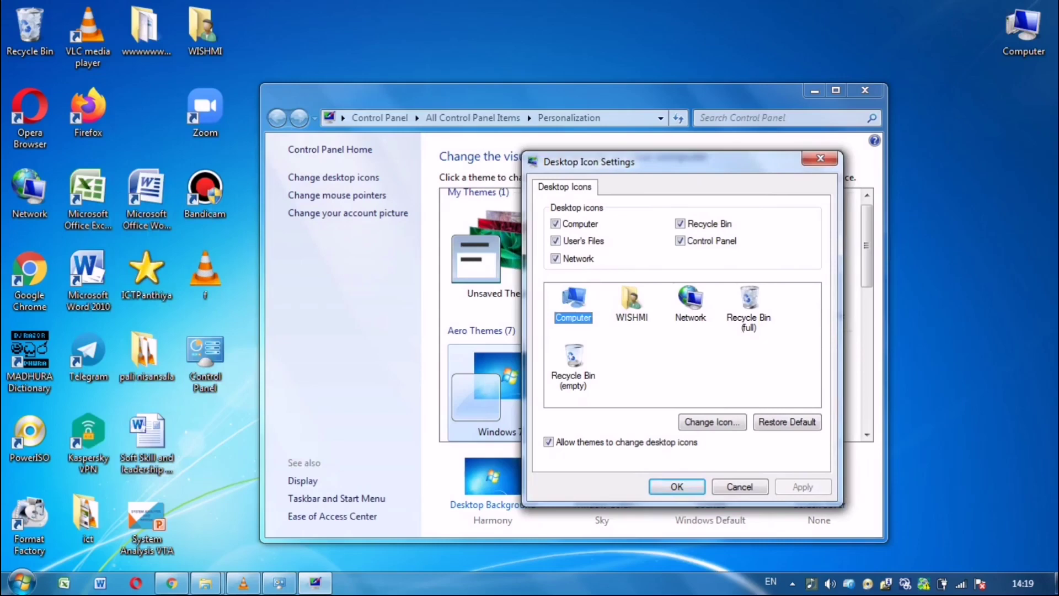
pyautogui.click(1020, 27)
pyautogui.click(724, 423)
pyautogui.click(712, 422)
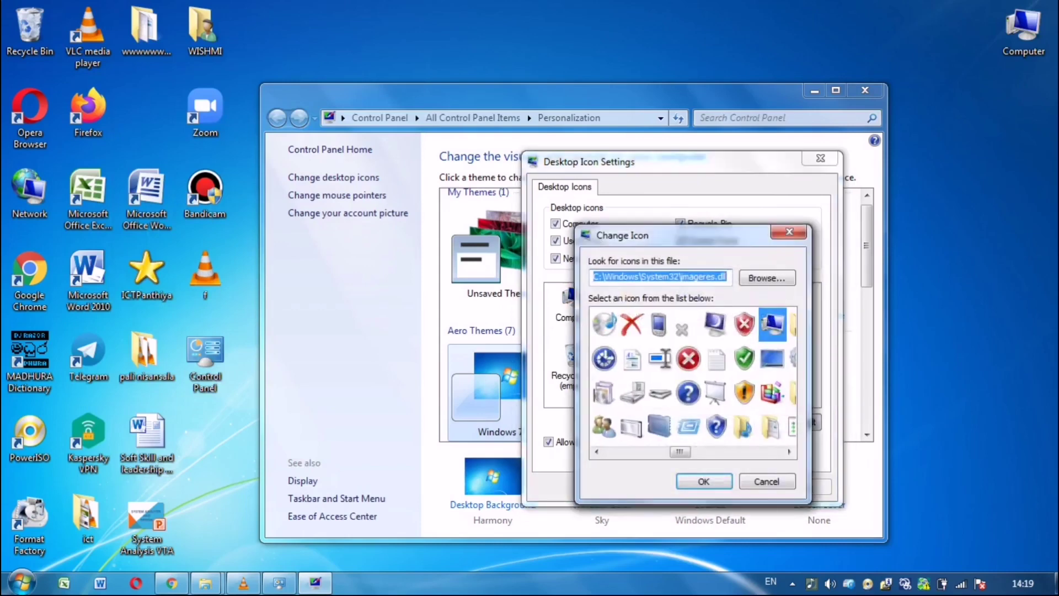
# Assign the yellow star icon from imageres.dll to Computer, apply it and close Personalization.
pyautogui.hscroll(3, 693, 382)
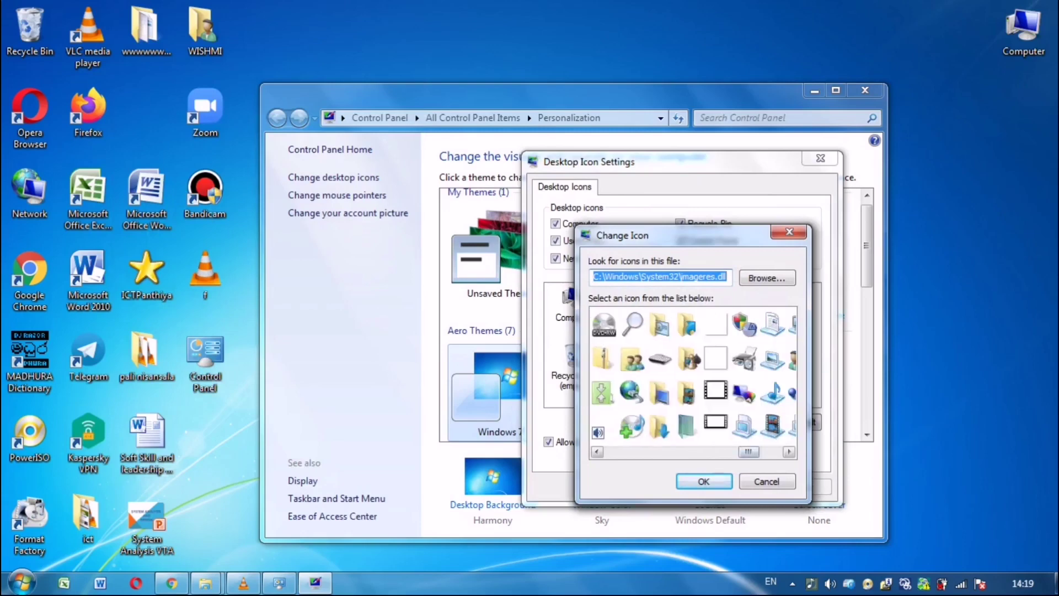
pyautogui.hscroll(2, 693, 382)
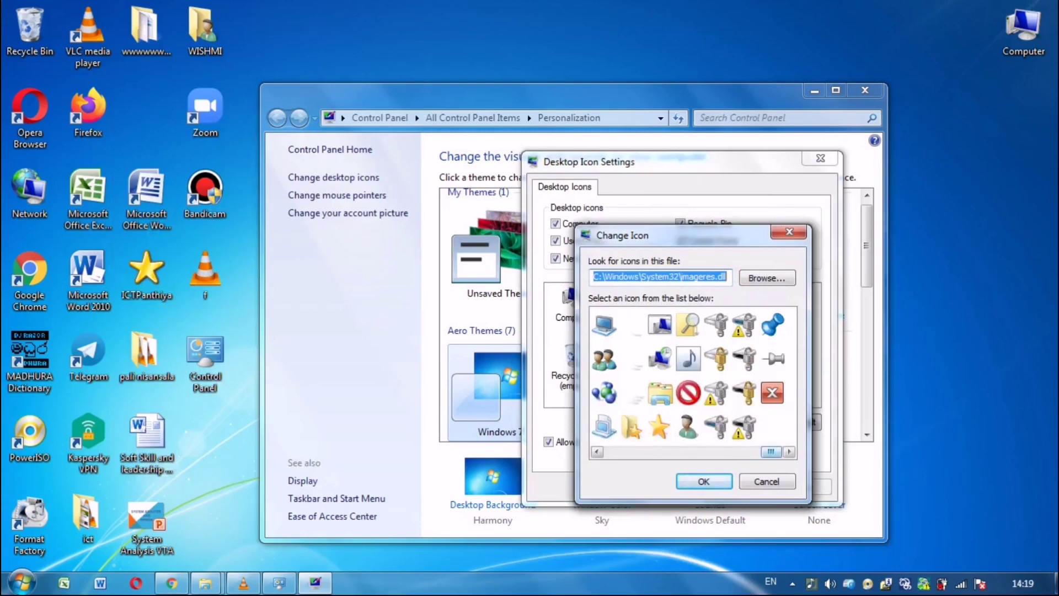
pyautogui.click(659, 426)
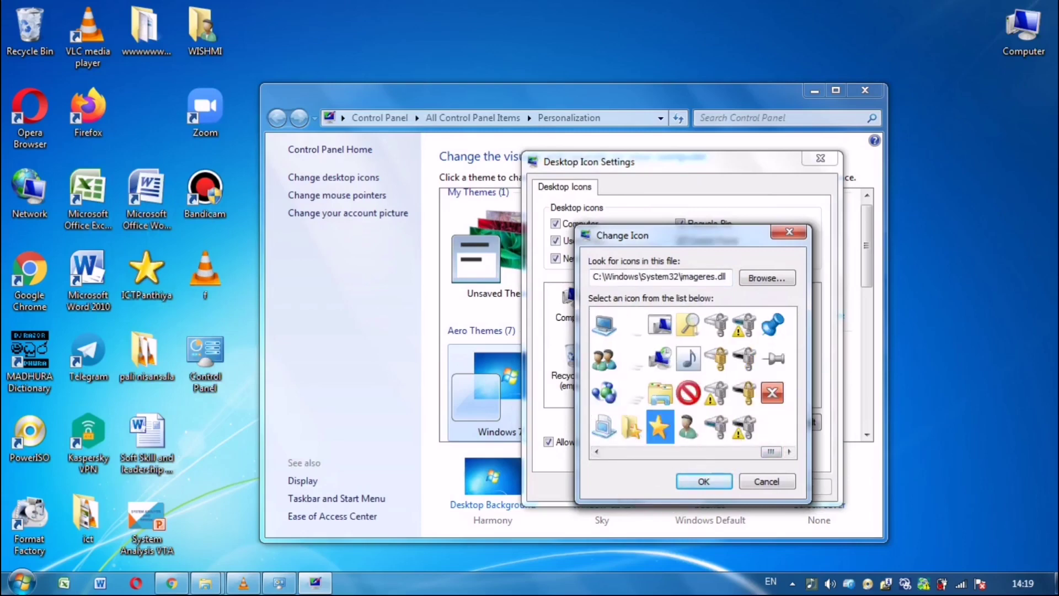
pyautogui.click(711, 482)
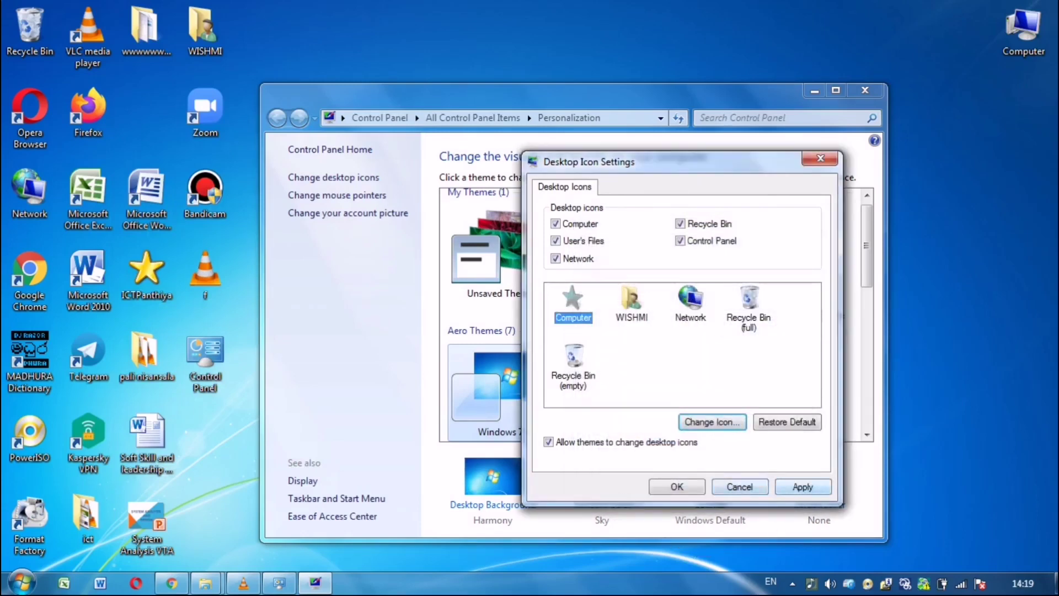
pyautogui.click(803, 487)
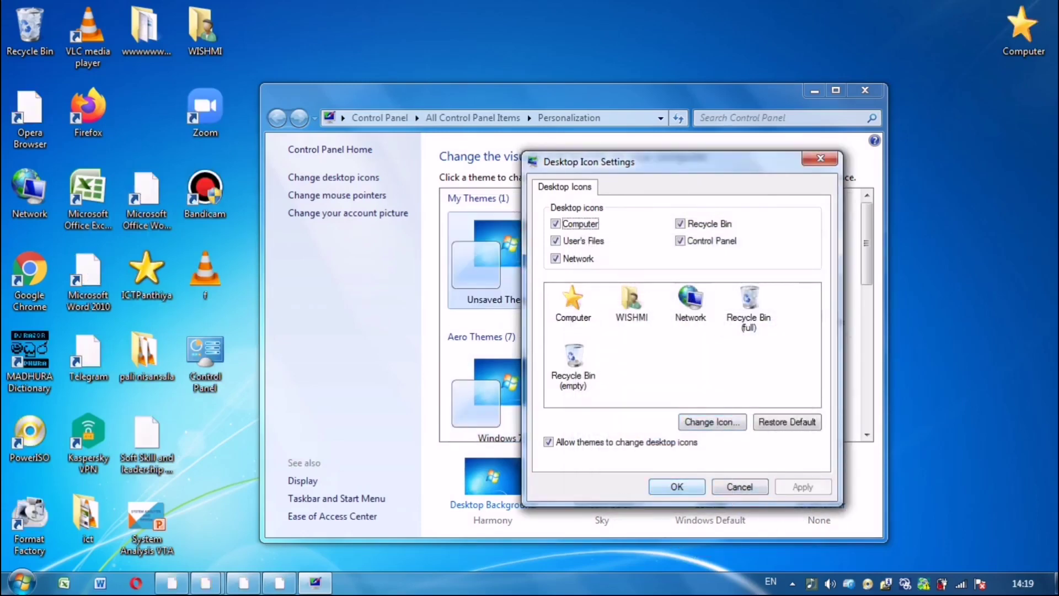
pyautogui.click(676, 486)
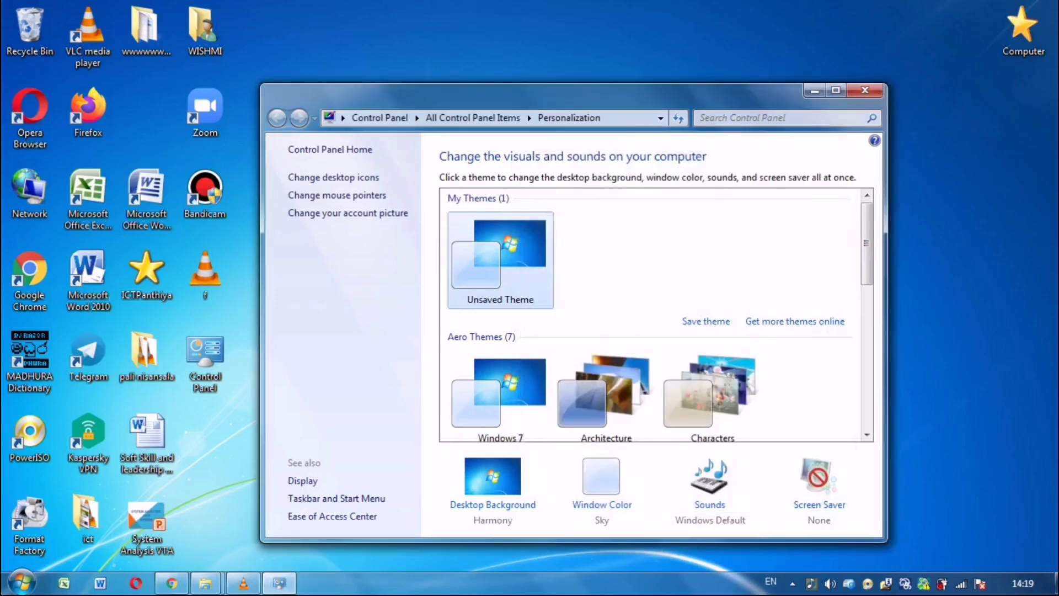
pyautogui.click(865, 90)
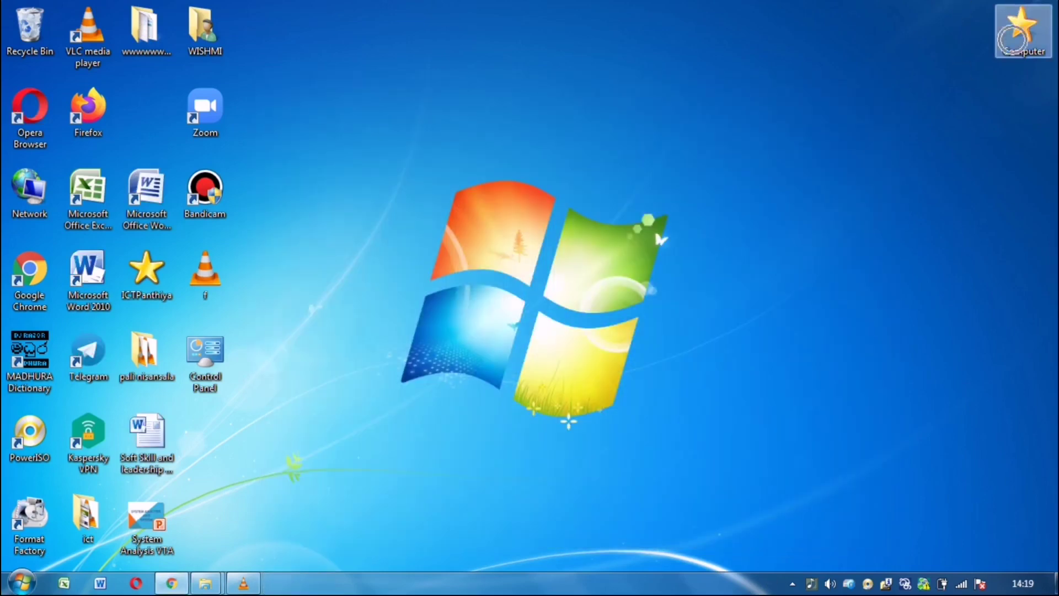
# Try opening Computer from its star icon, and bring up Computer's icon choices through Desktop Icon Settings.
pyautogui.doubleClick(1015, 37)
pyautogui.rightClick(586, 94)
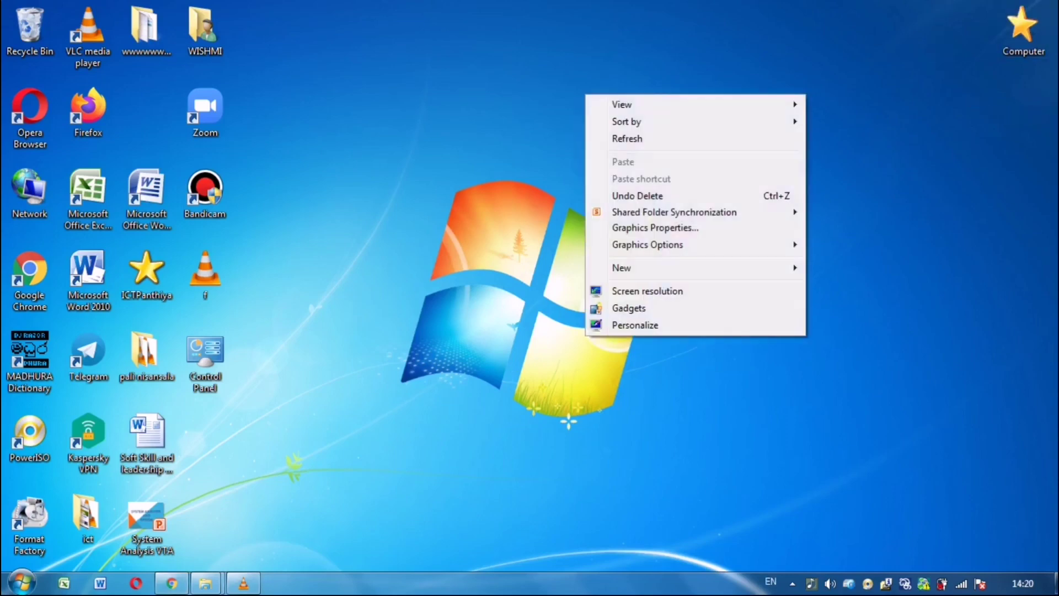
pyautogui.click(635, 325)
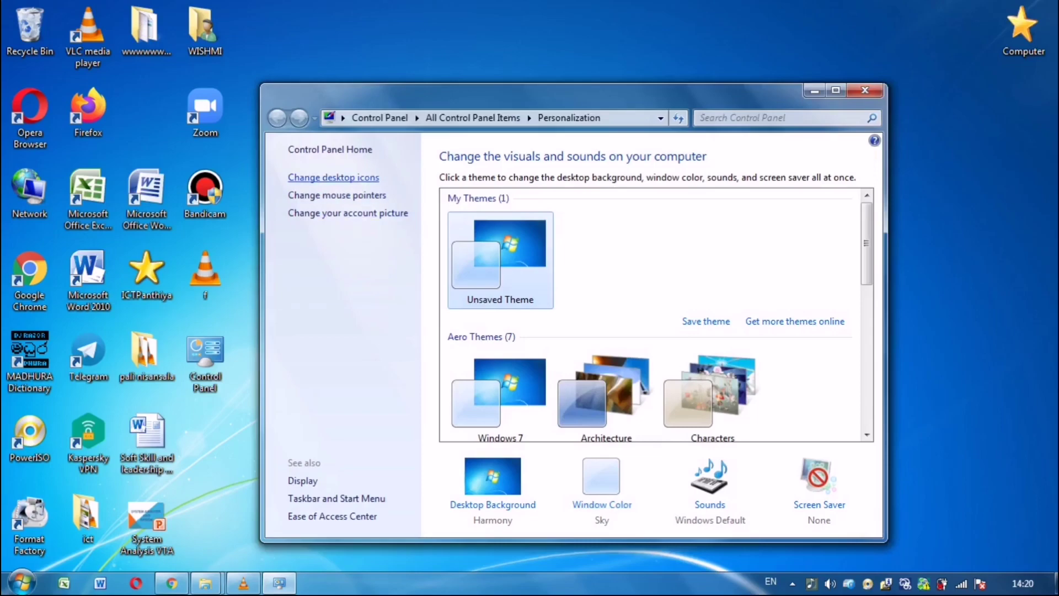
pyautogui.click(334, 177)
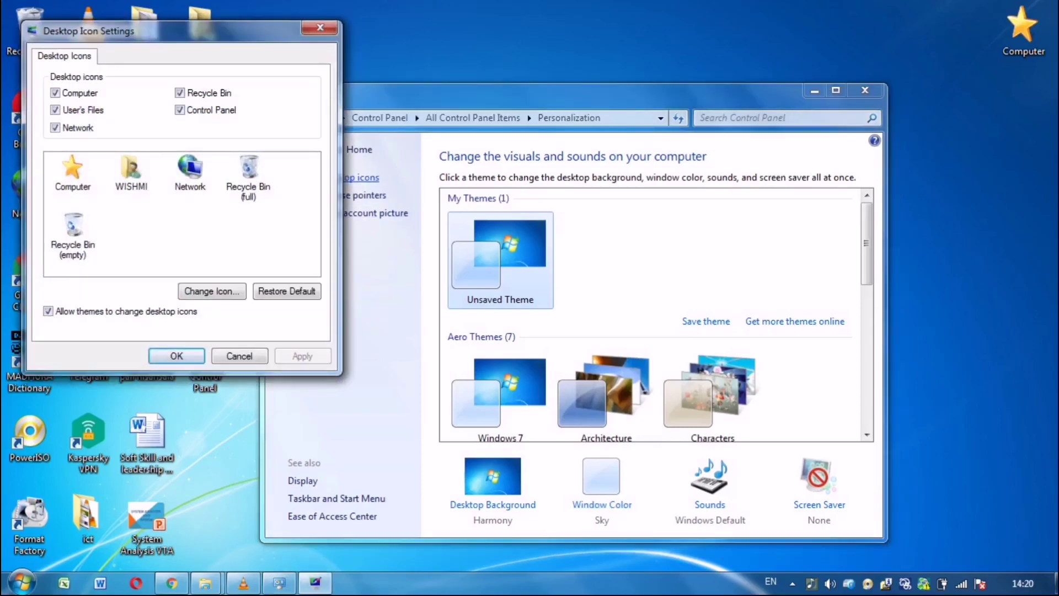
pyautogui.click(72, 171)
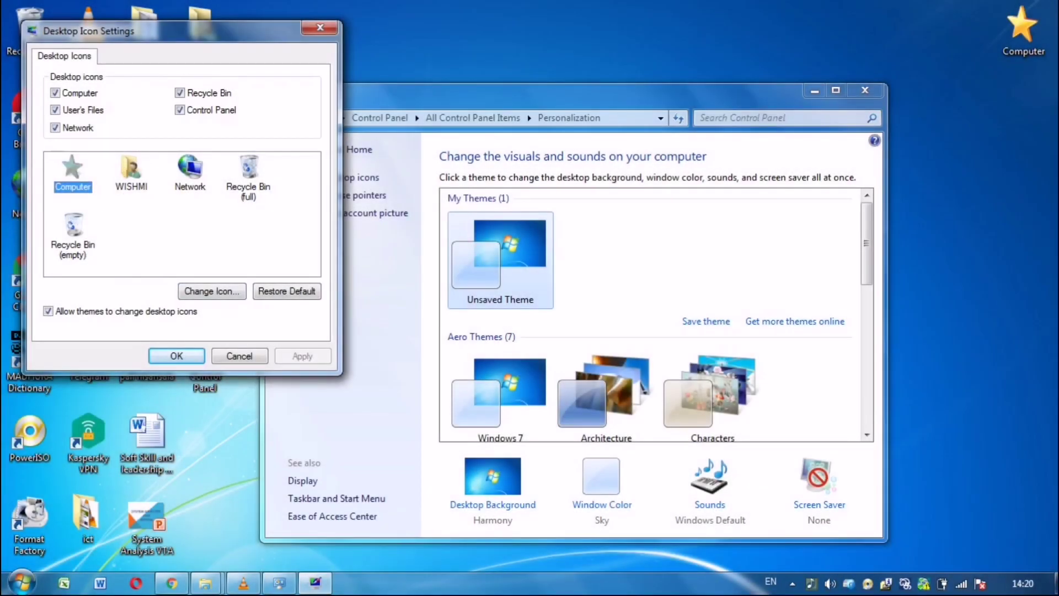
pyautogui.click(212, 291)
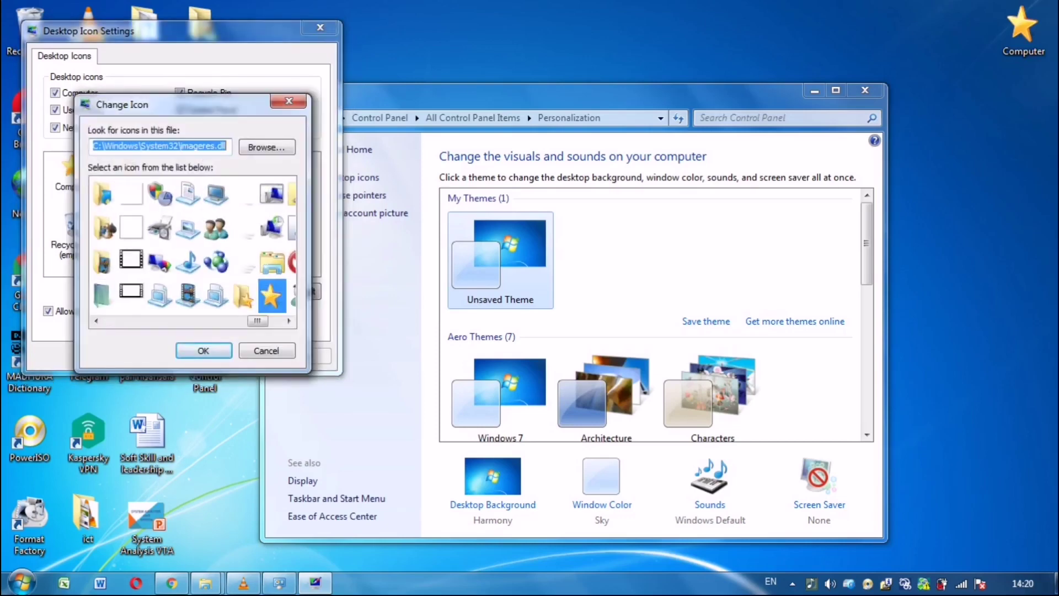
# Assign the blue monitor icon from imageres.dll to Computer, apply and confirm it, and close Personalization.
pyautogui.hscroll(-2, 192, 254)
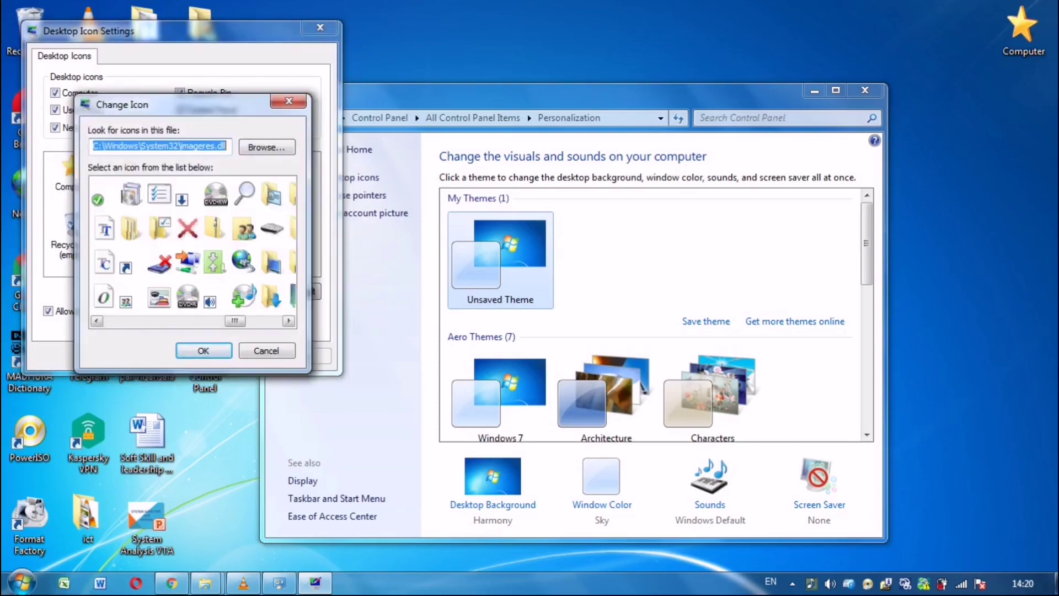
pyautogui.hscroll(2, 192, 251)
pyautogui.click(271, 296)
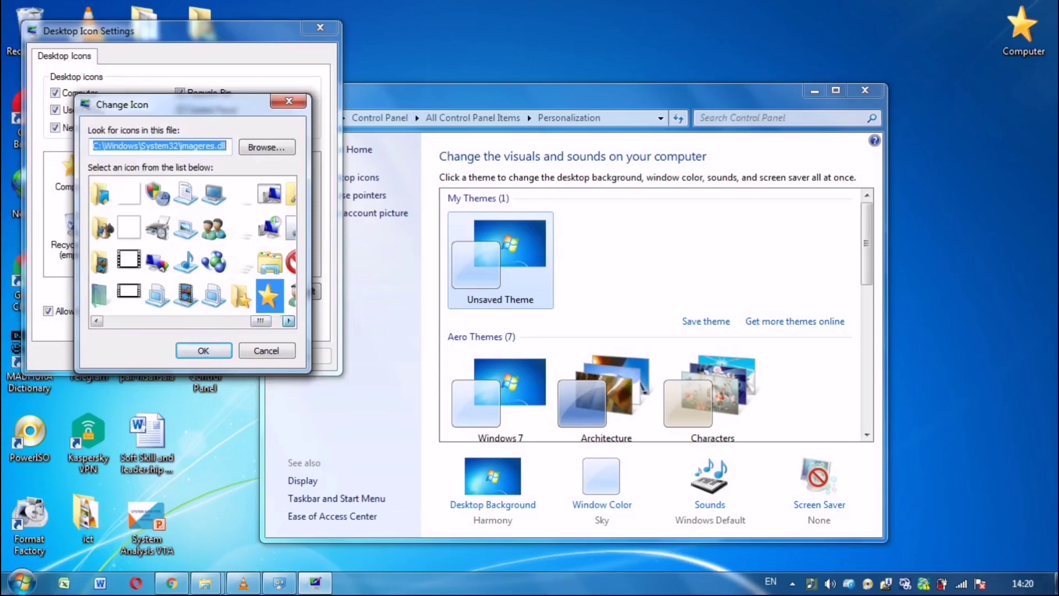
pyautogui.hscroll(1, 192, 251)
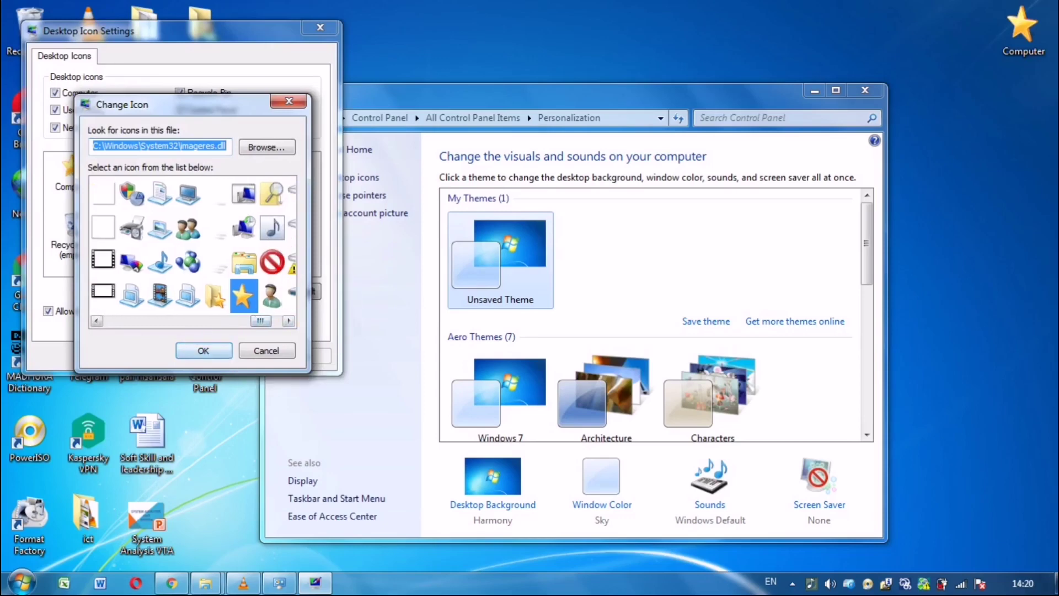
pyautogui.hscroll(-5, 192, 251)
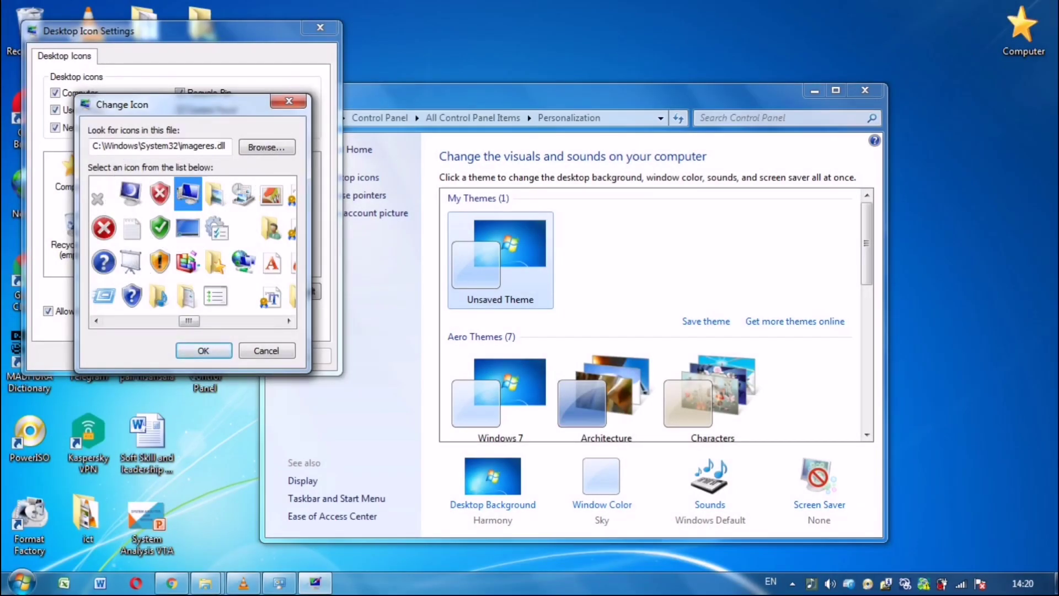
pyautogui.click(203, 351)
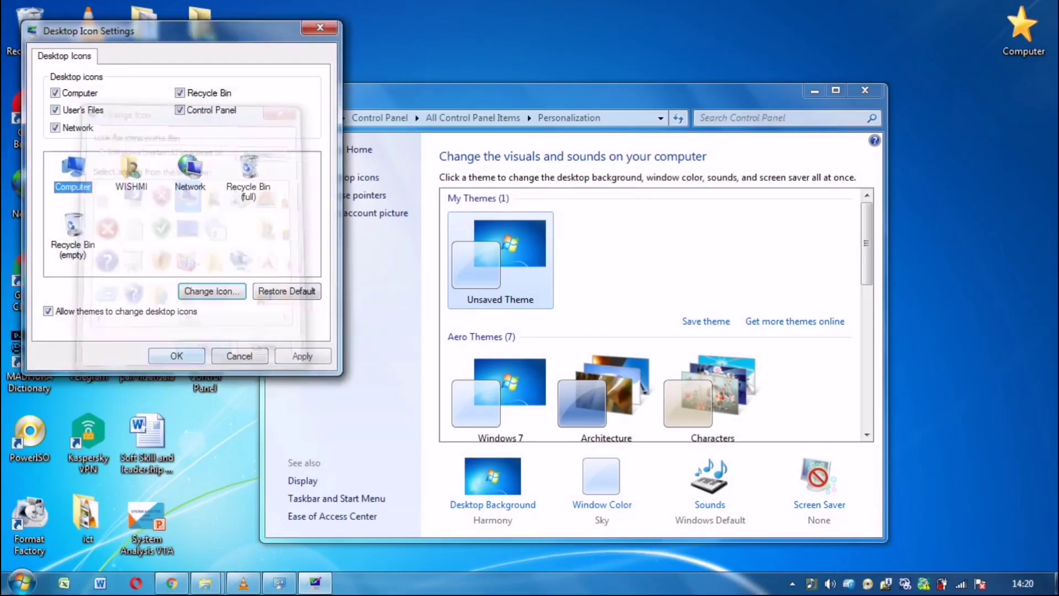
pyautogui.click(290, 356)
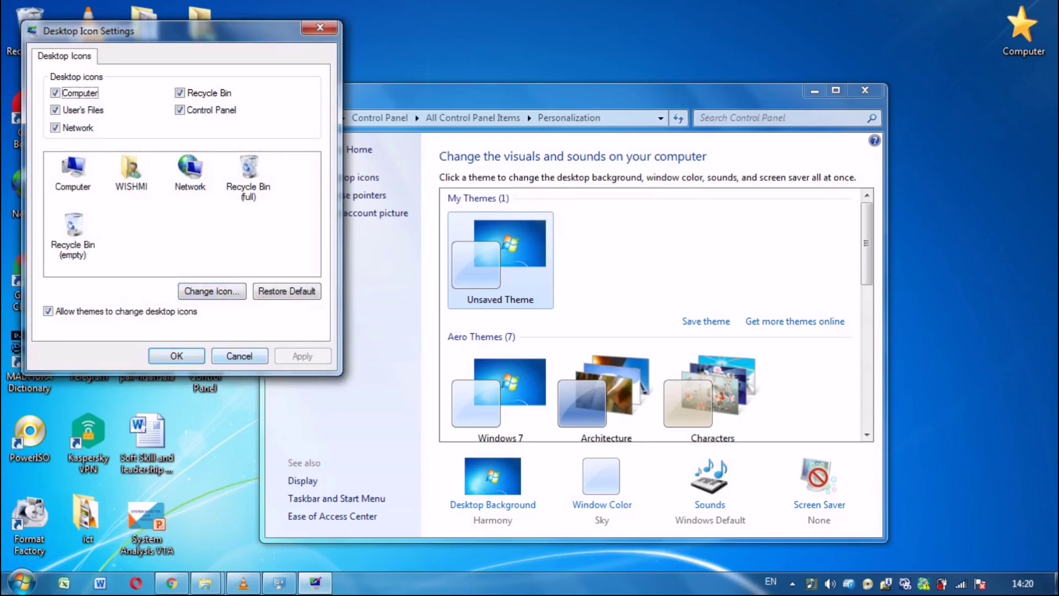
pyautogui.click(179, 356)
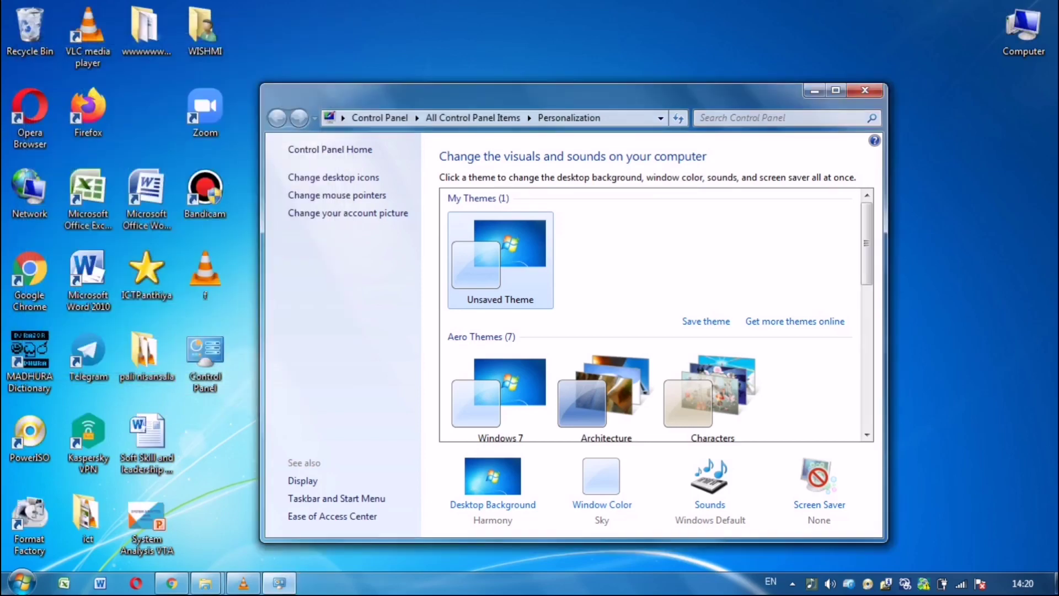
pyautogui.click(865, 90)
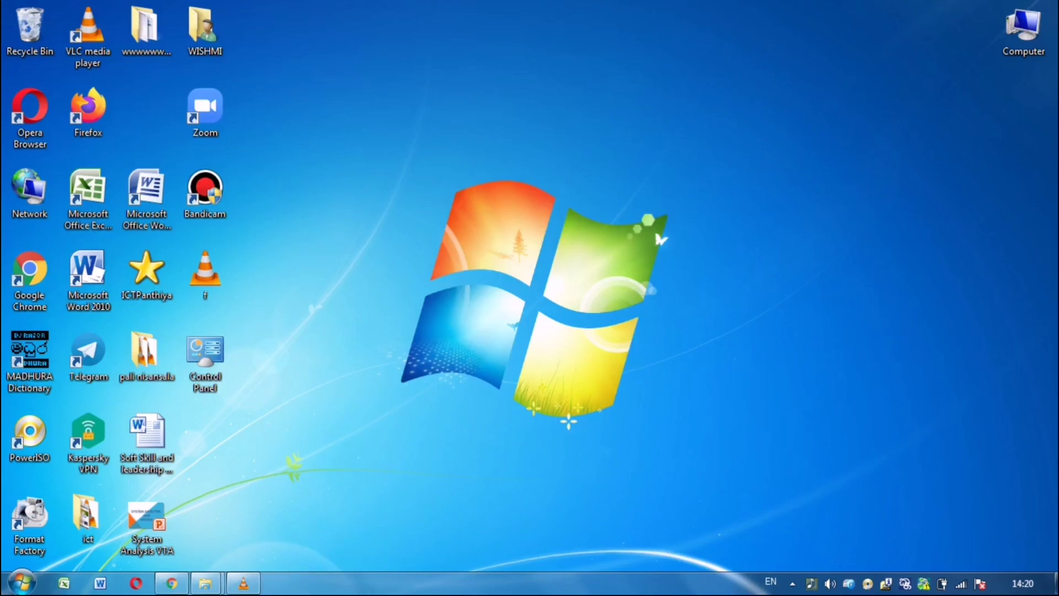
# In Taskbar and Start Menu Properties, moved clear of the desktop icons, unlock the taskbar and turn off small icons.
pyautogui.rightClick(356, 583)
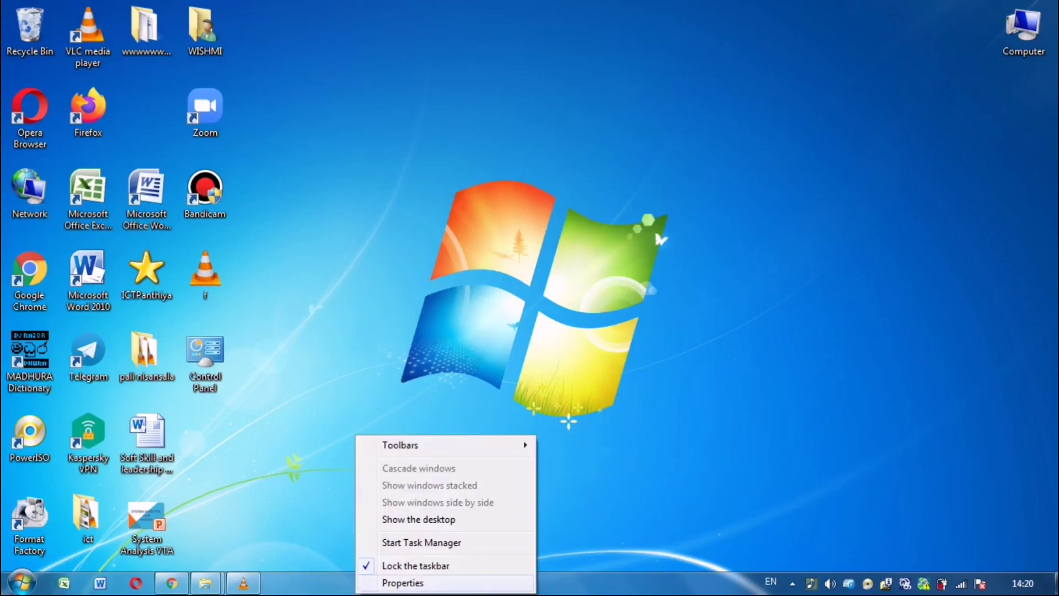
pyautogui.click(402, 582)
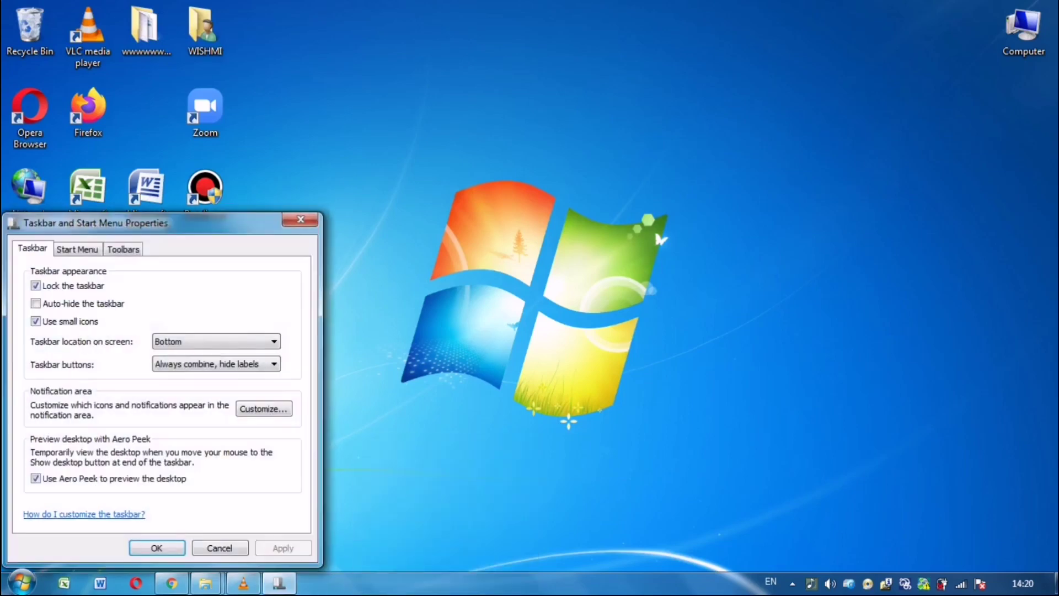
pyautogui.moveTo(166, 223); pyautogui.dragTo(636, 173)
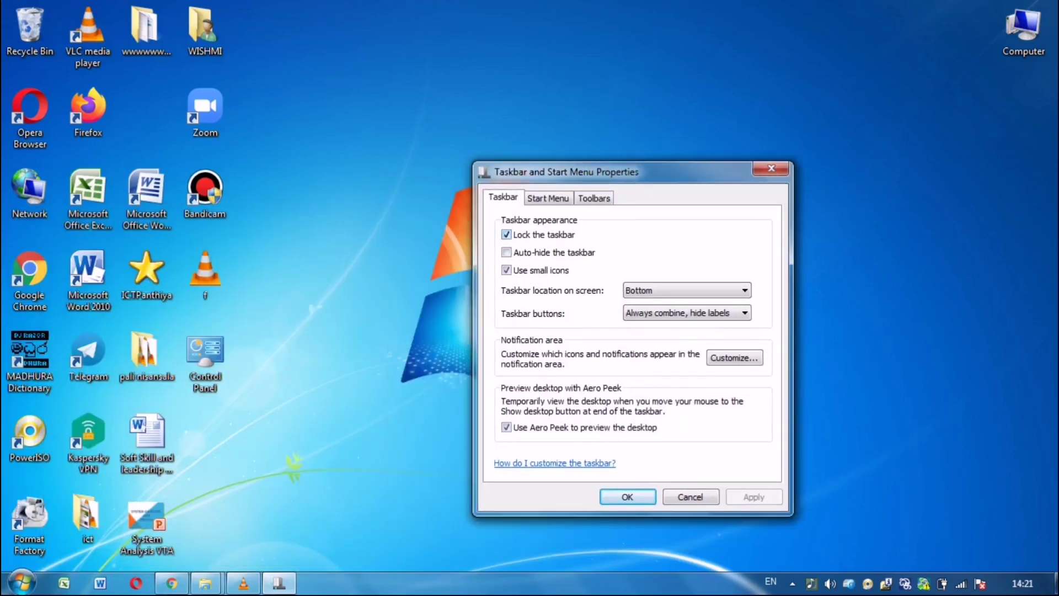
pyautogui.click(506, 234)
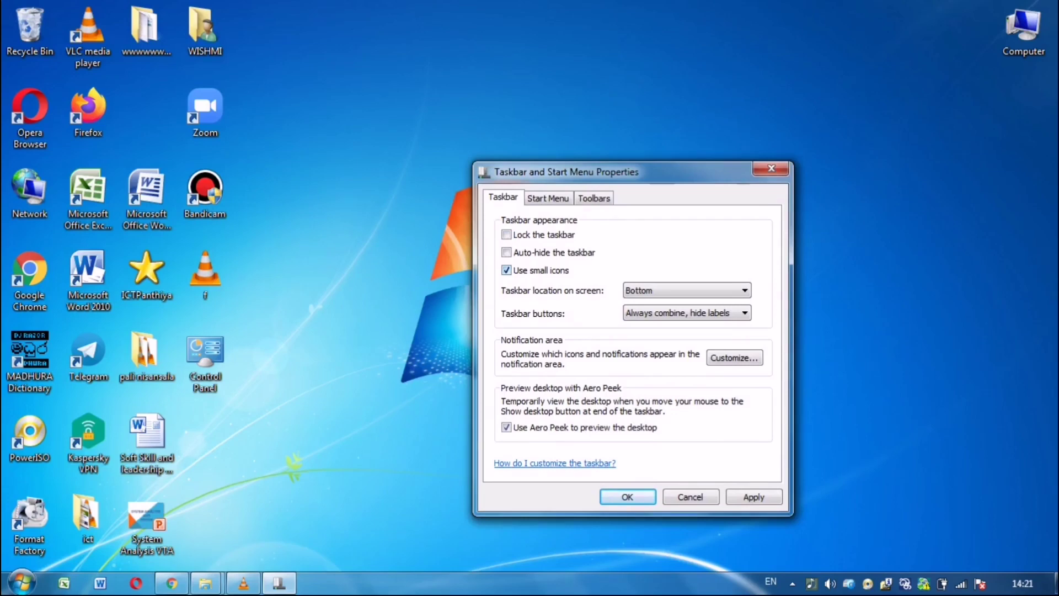
pyautogui.click(506, 270)
# Set the taskbar location on screen to Top, apply the taskbar changes and confirm.
pyautogui.click(687, 291)
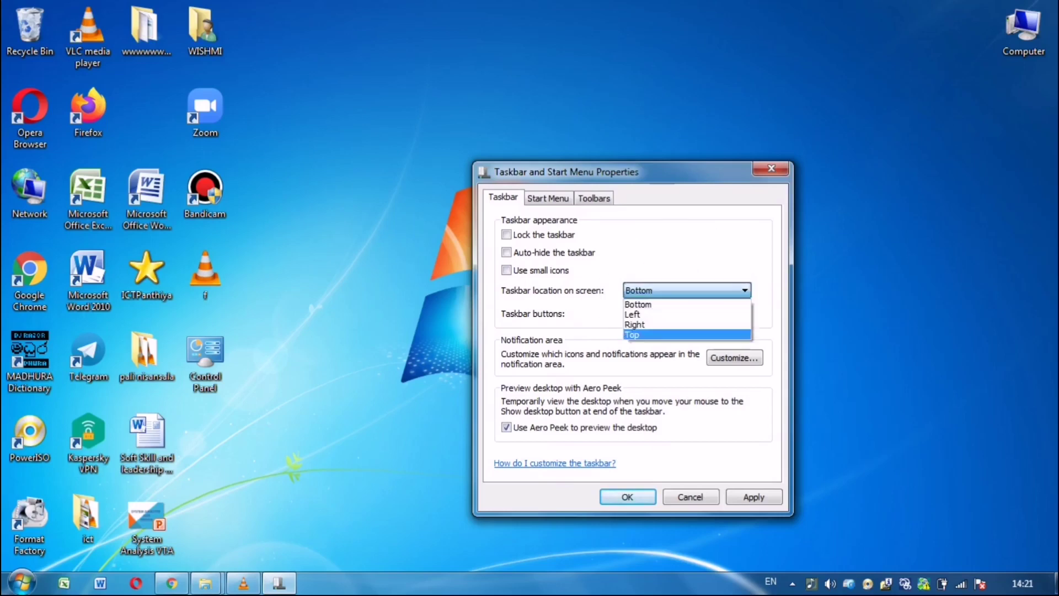
pyautogui.press('Return')
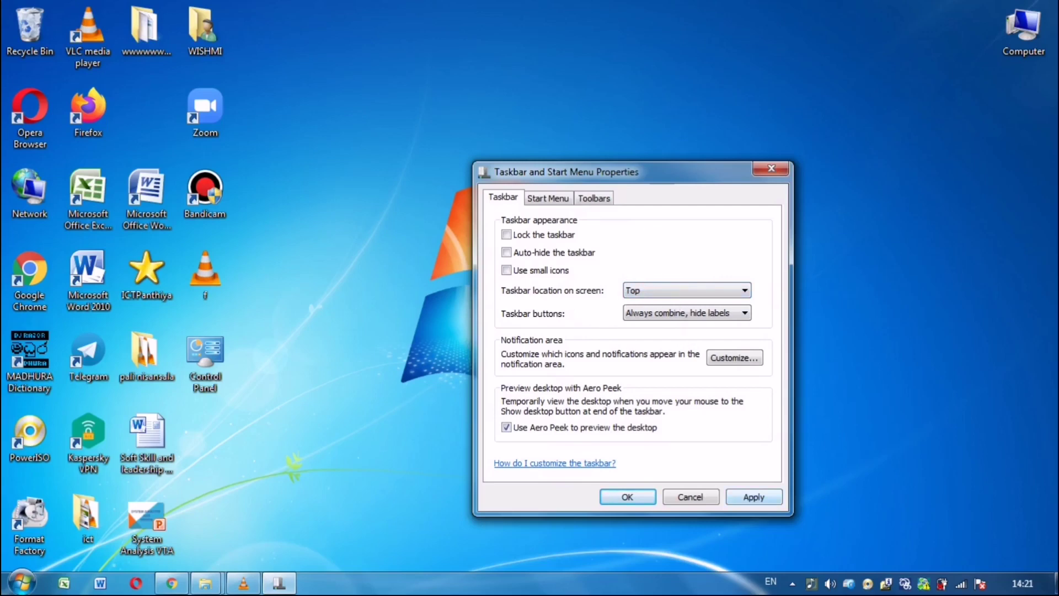
pyautogui.click(754, 496)
pyautogui.click(627, 496)
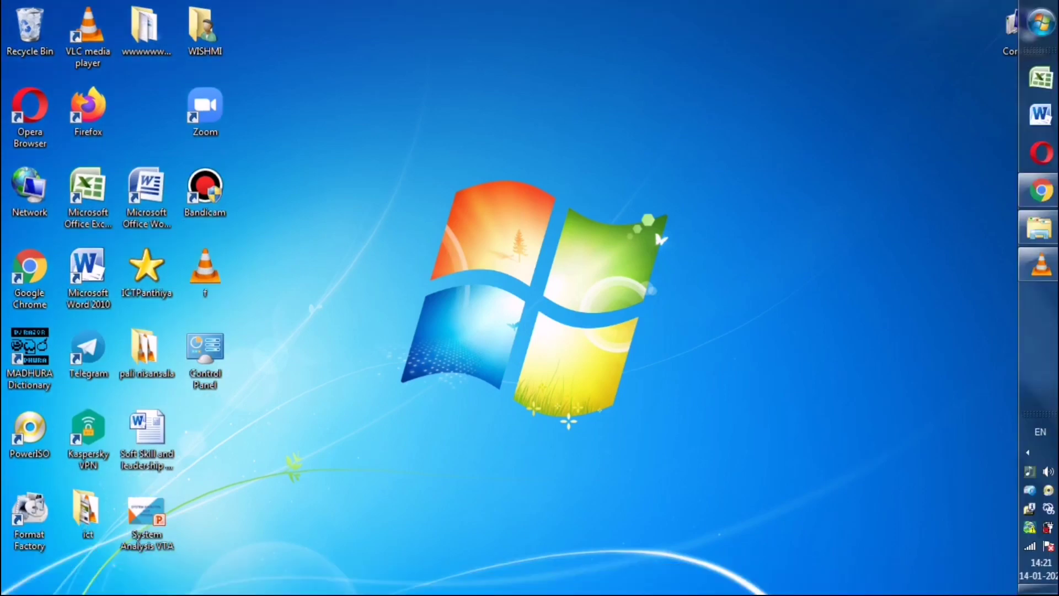
# Reopen the taskbar properties, set the taskbar location on screen to Left, apply it and confirm.
pyautogui.rightClick(1037, 341)
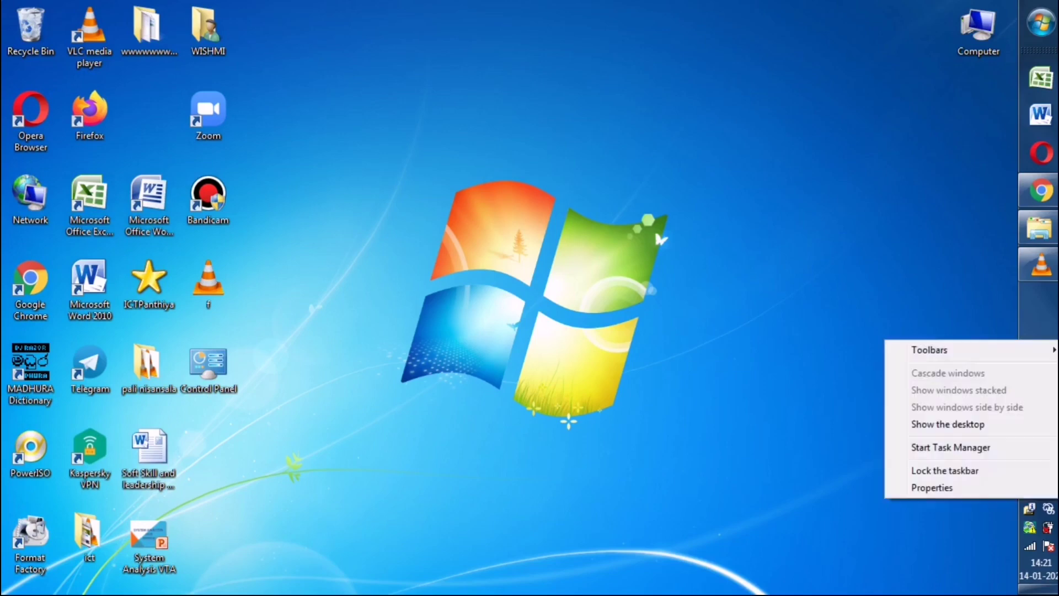
pyautogui.click(952, 488)
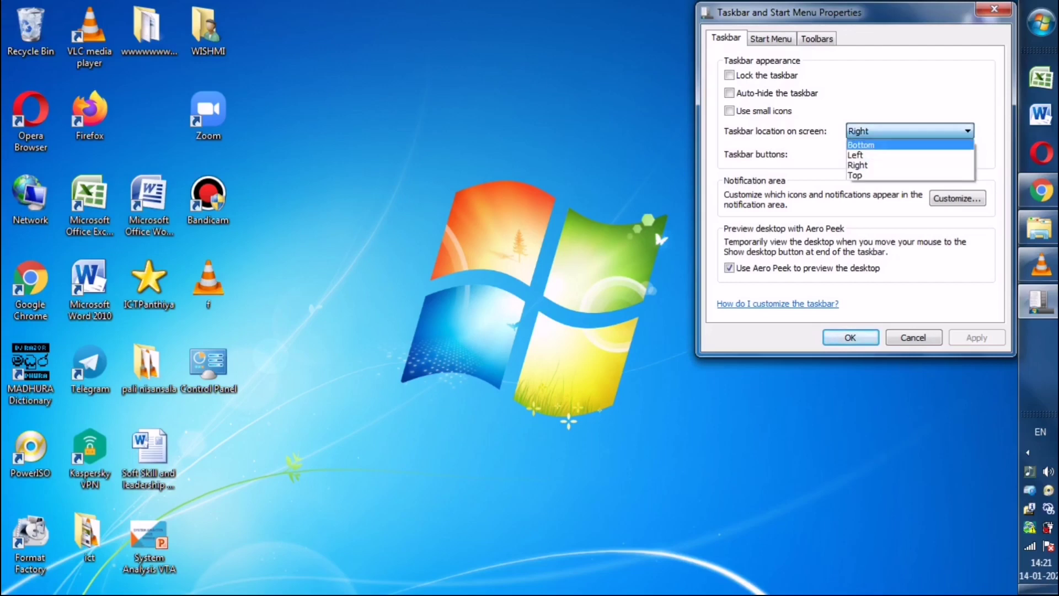
pyautogui.click(900, 156)
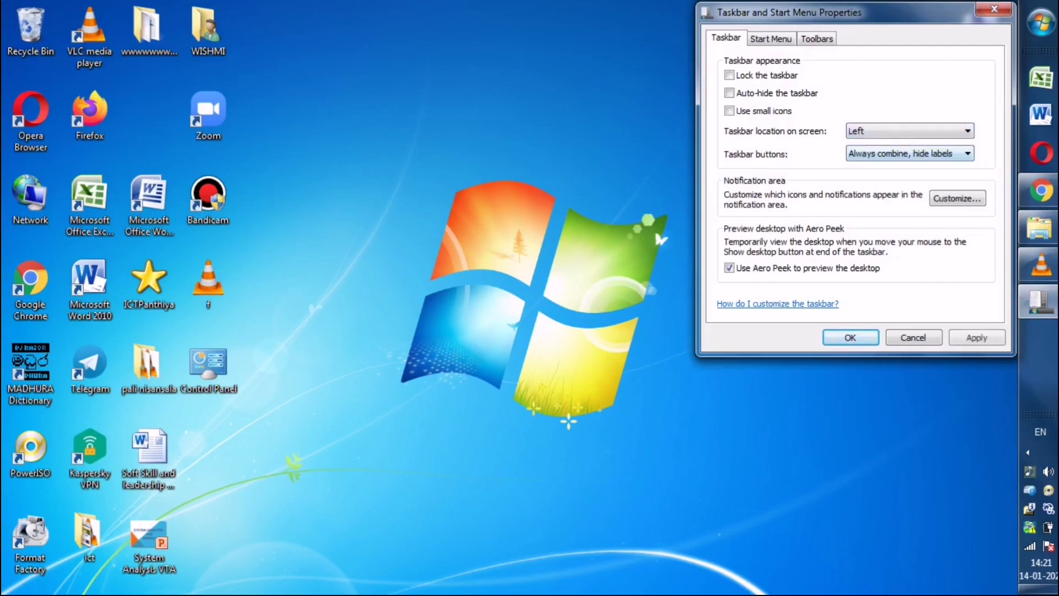
pyautogui.click(976, 337)
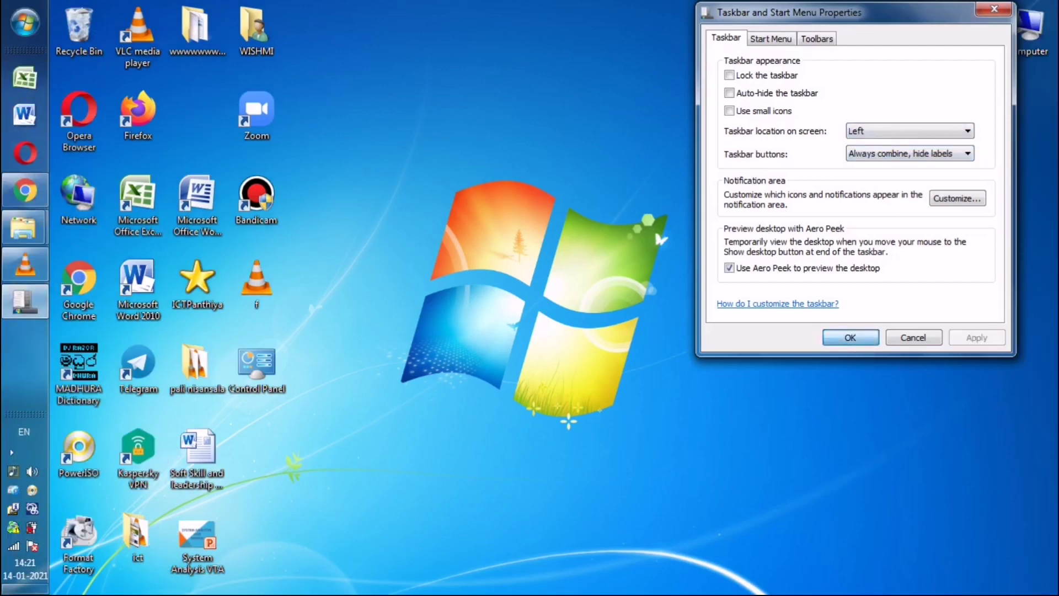
pyautogui.click(850, 337)
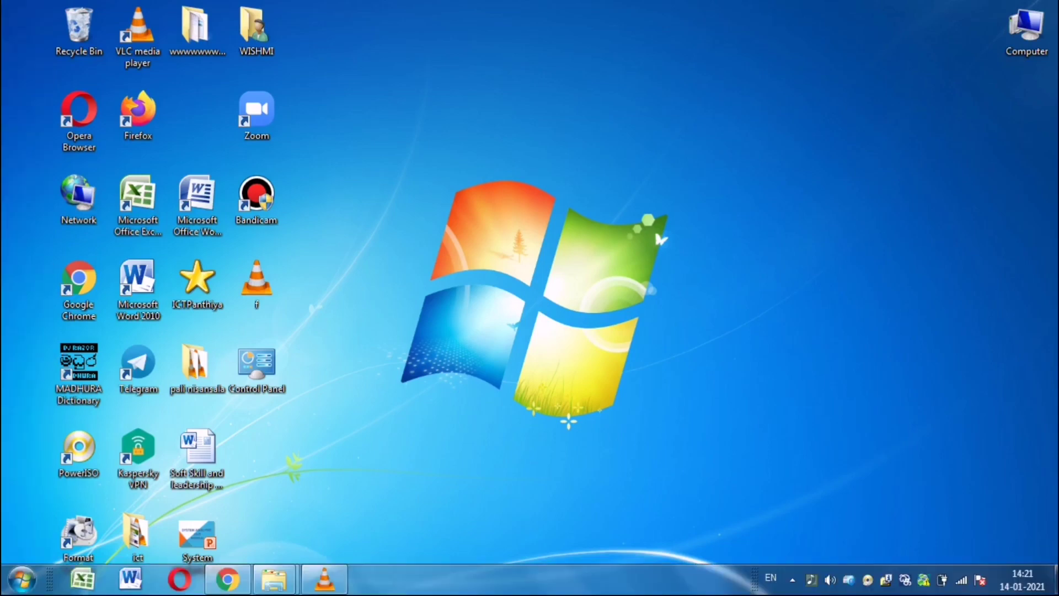
# Lock the taskbar through its properties, apply the change and confirm.
pyautogui.rightClick(651, 579)
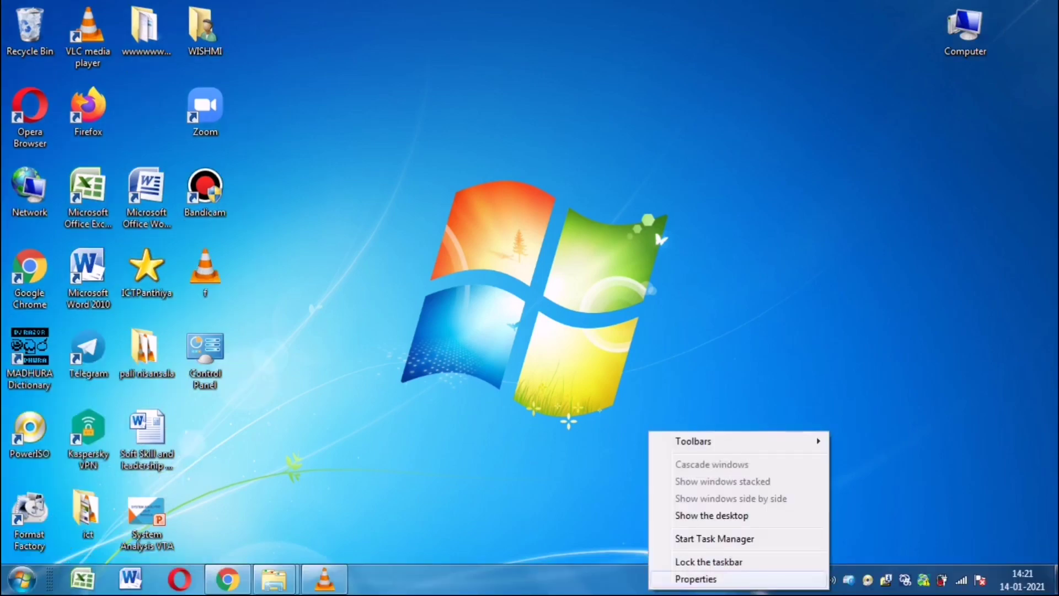
pyautogui.click(696, 578)
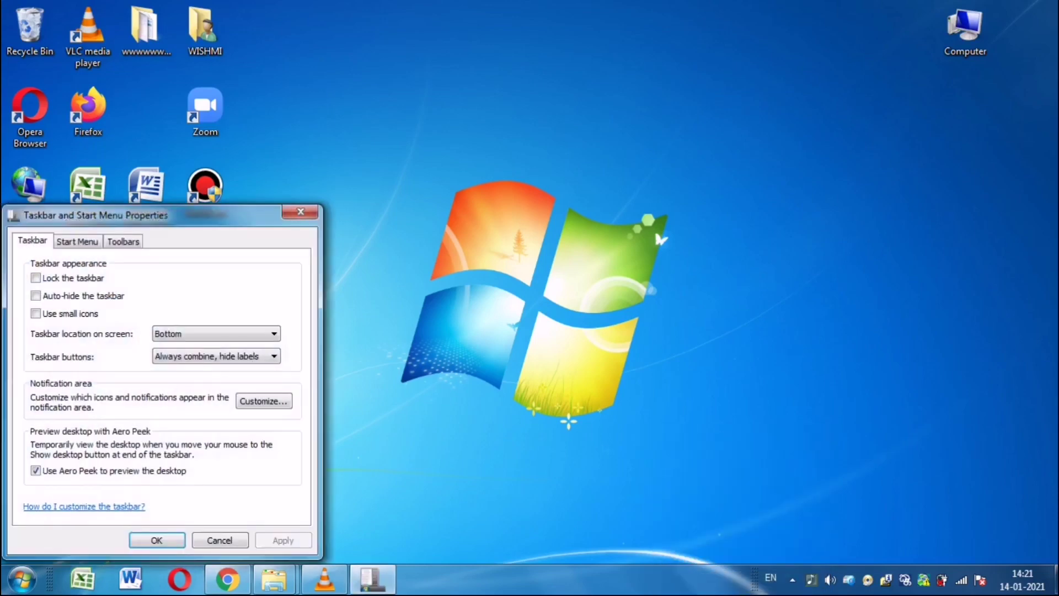
pyautogui.click(35, 277)
pyautogui.click(283, 540)
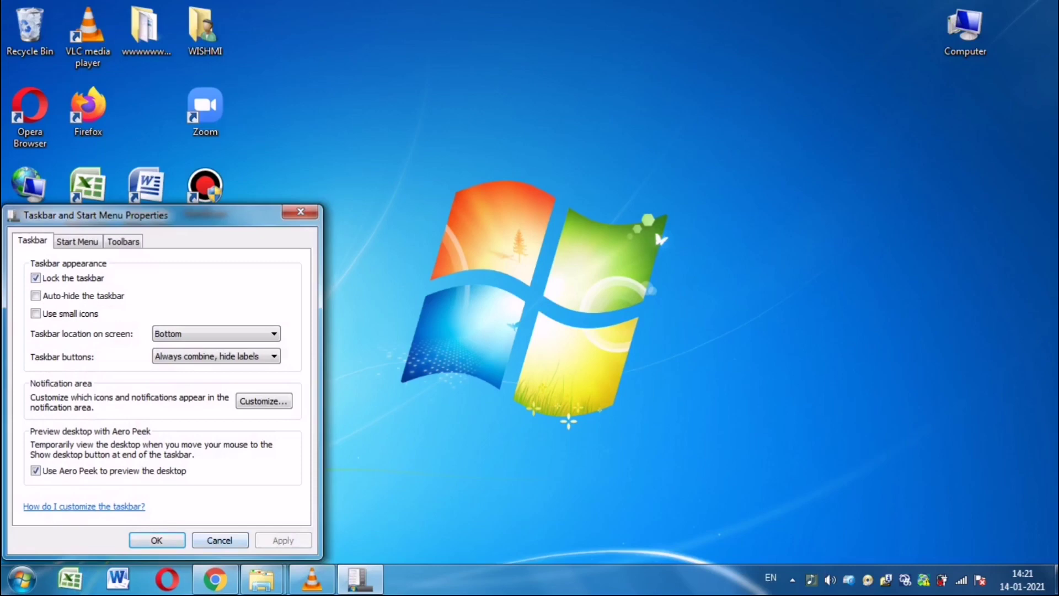
pyautogui.press('Return')
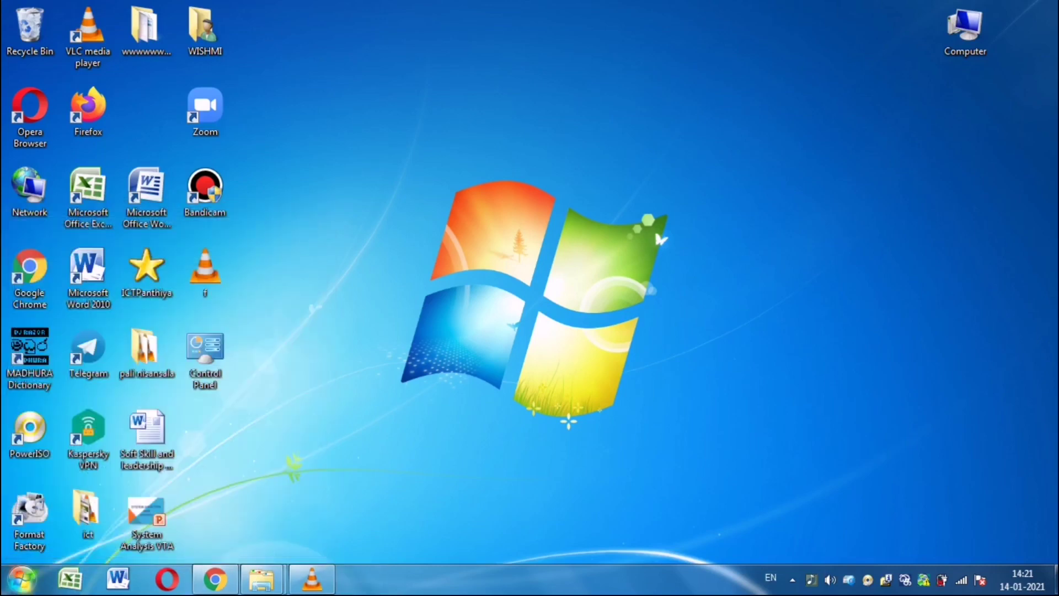
# In the Start menu properties, moved clear of the desktop icons, set the power button action to Shut down, apply it and confirm.
pyautogui.rightClick(22, 578)
pyautogui.click(22, 579)
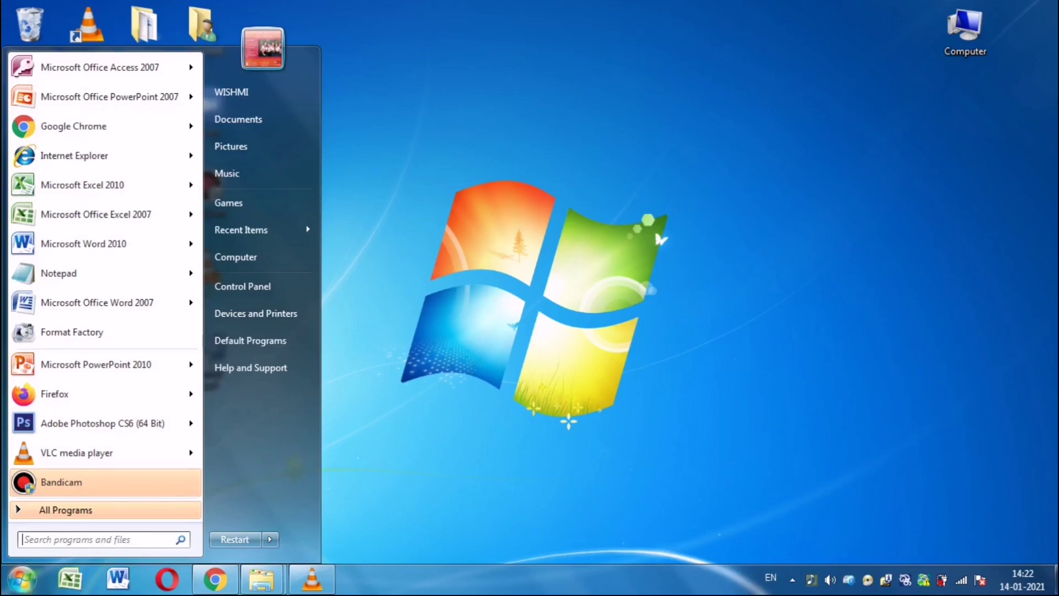
pyautogui.rightClick(25, 579)
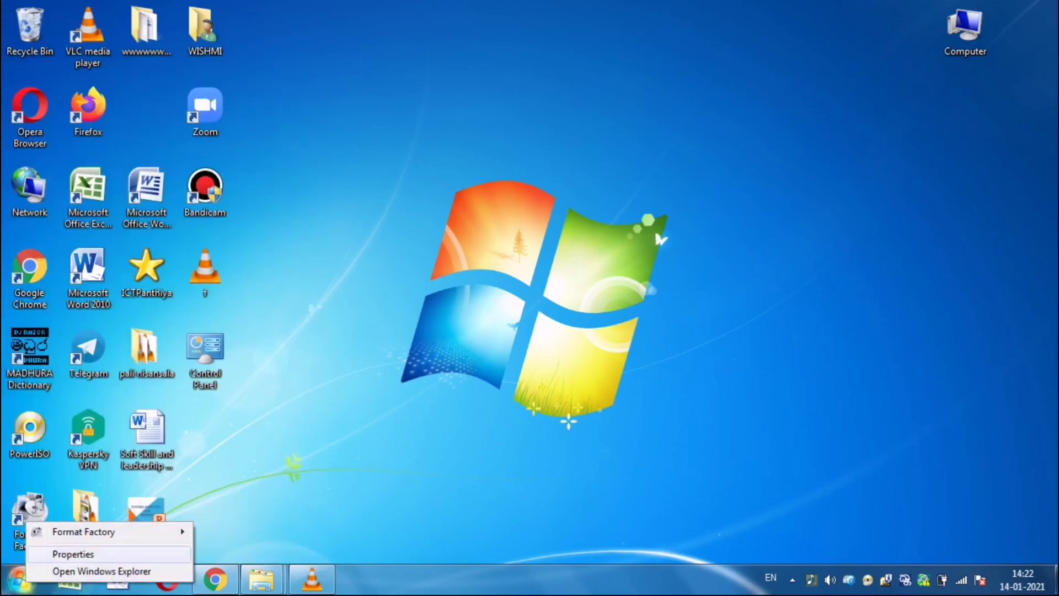
pyautogui.click(74, 553)
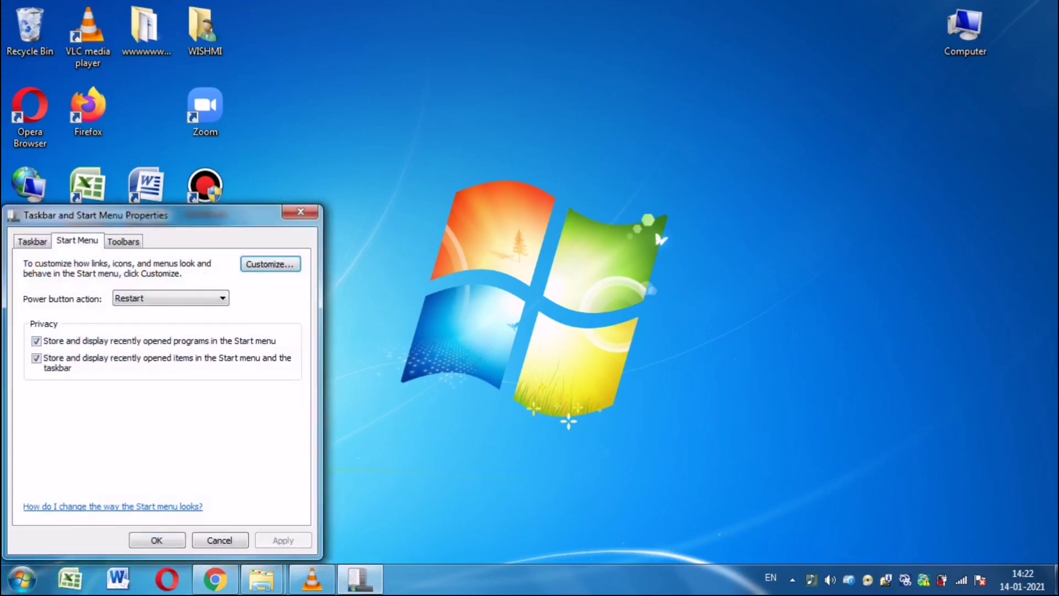
pyautogui.moveTo(94, 215); pyautogui.dragTo(664, 168)
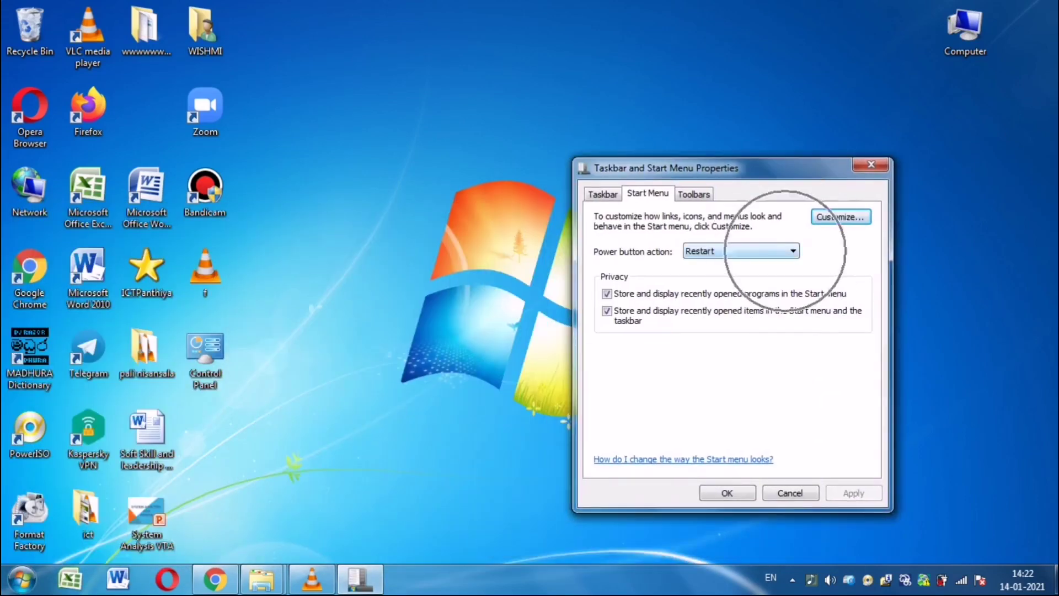
pyautogui.click(786, 251)
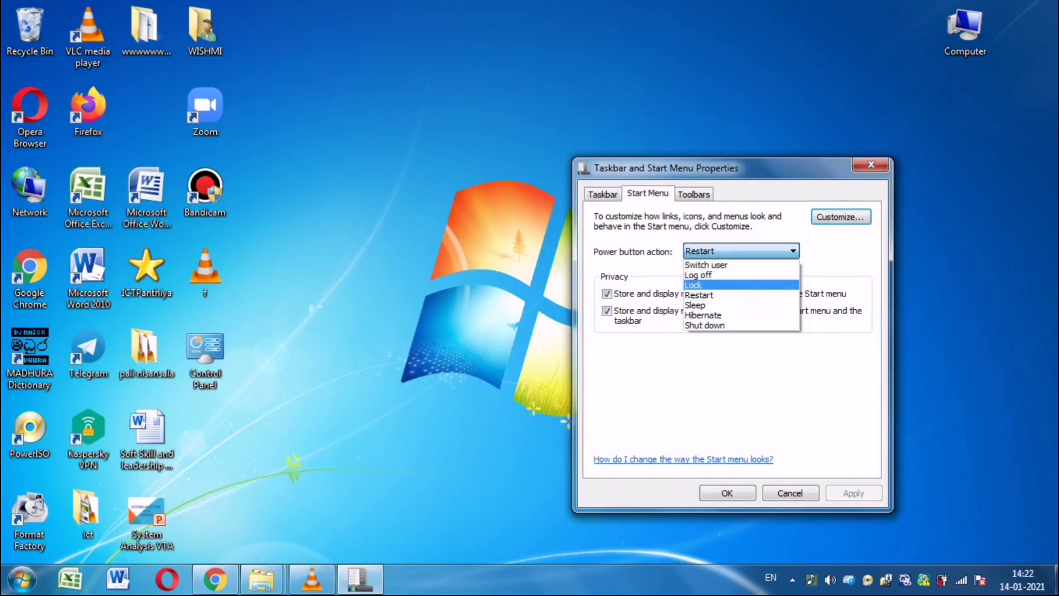
pyautogui.click(717, 324)
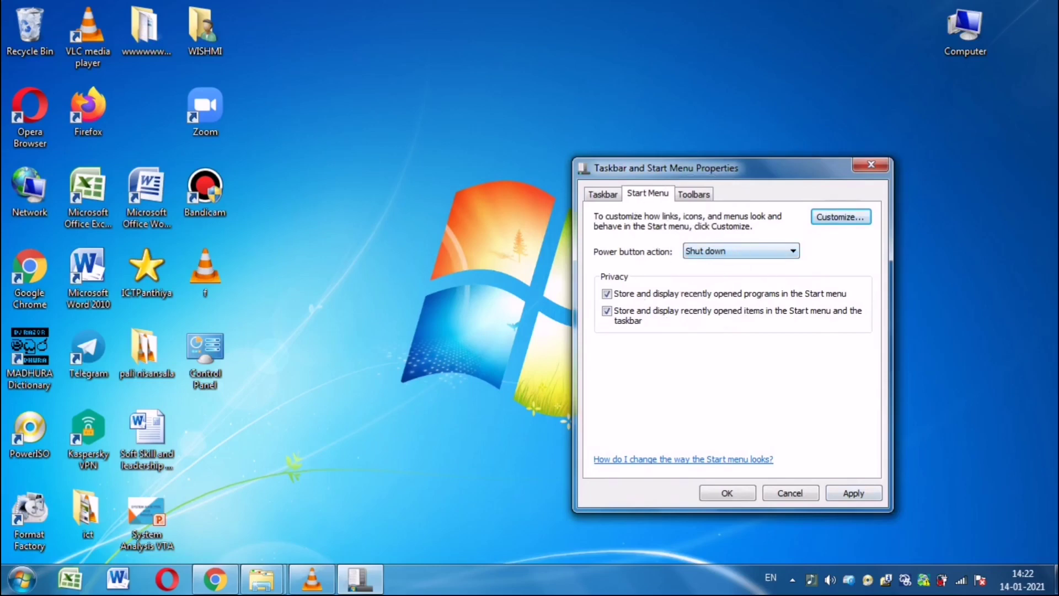
pyautogui.click(846, 493)
pyautogui.press('Return')
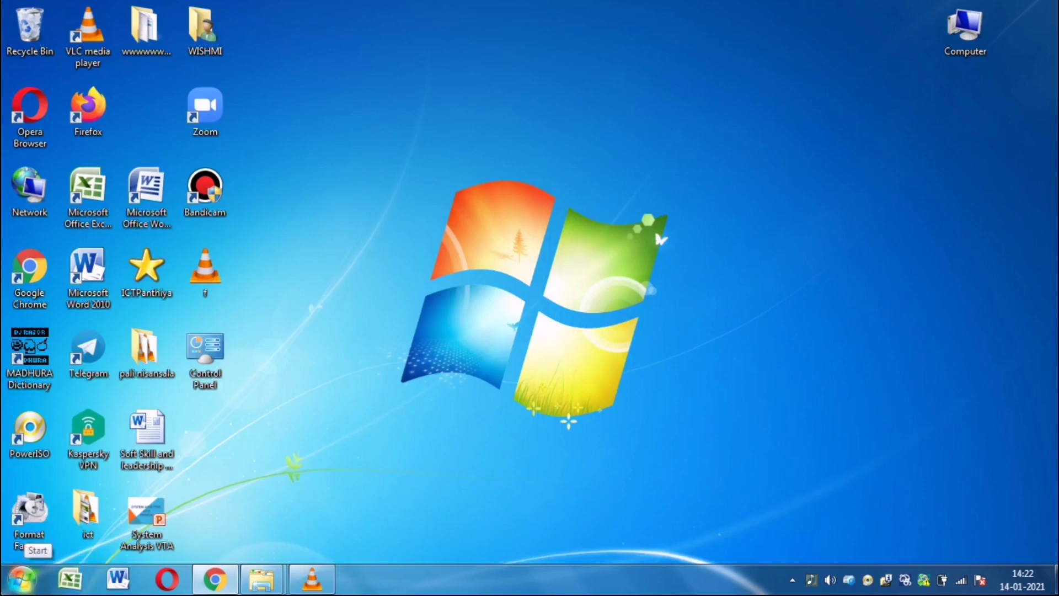
# Check the power button in the Start menu and expand its list of alternative power options.
pyautogui.click(22, 579)
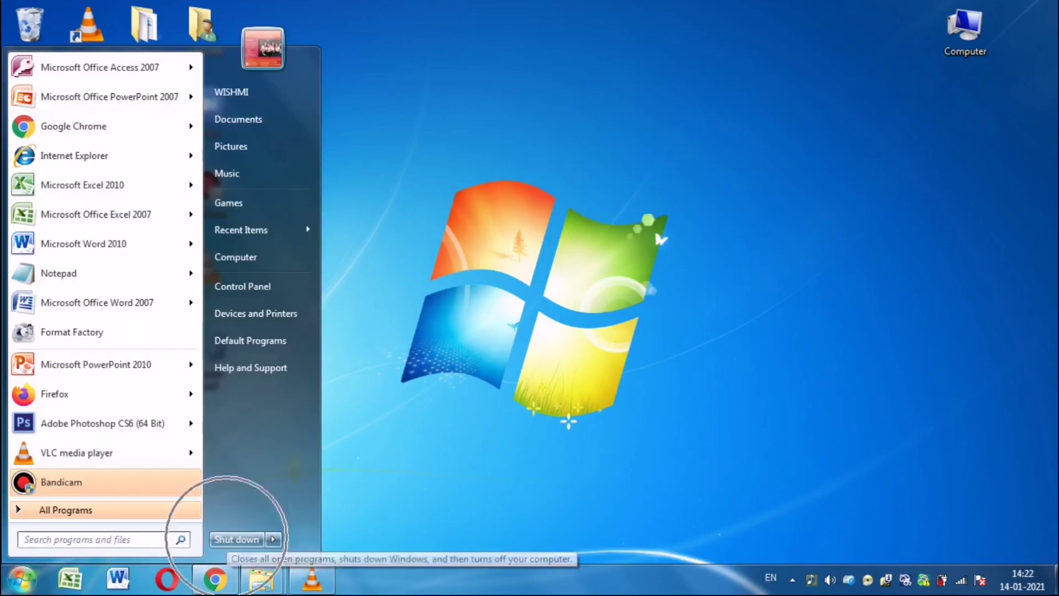
pyautogui.click(273, 540)
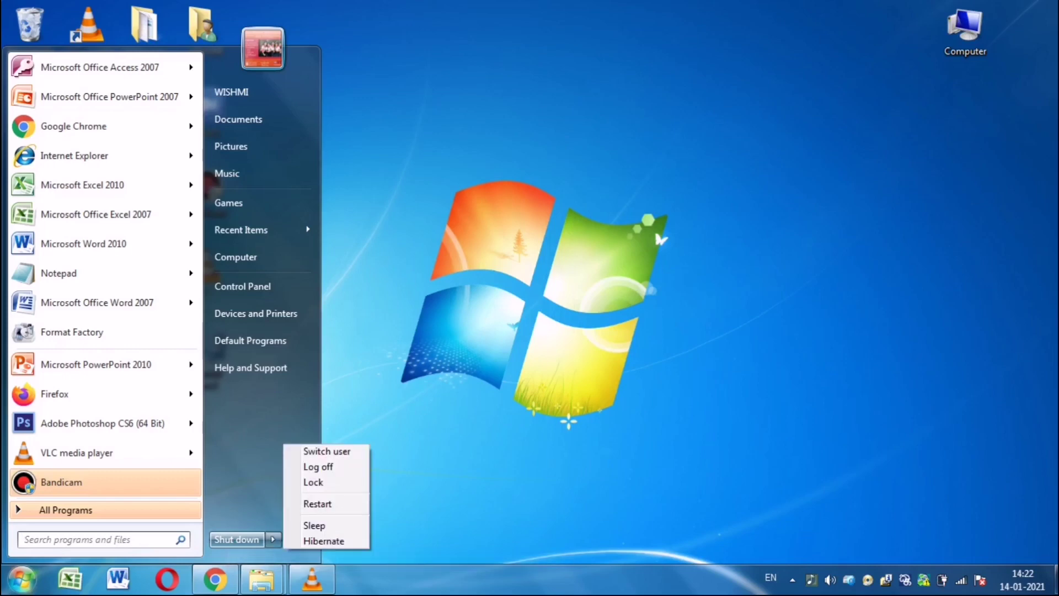
pyautogui.click(273, 540)
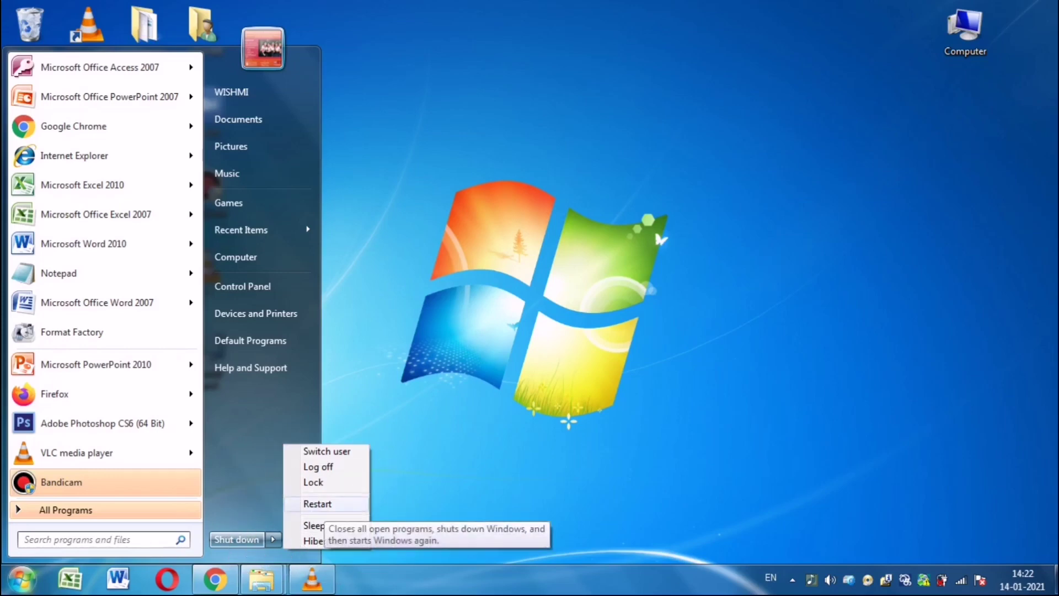
pyautogui.click(320, 525)
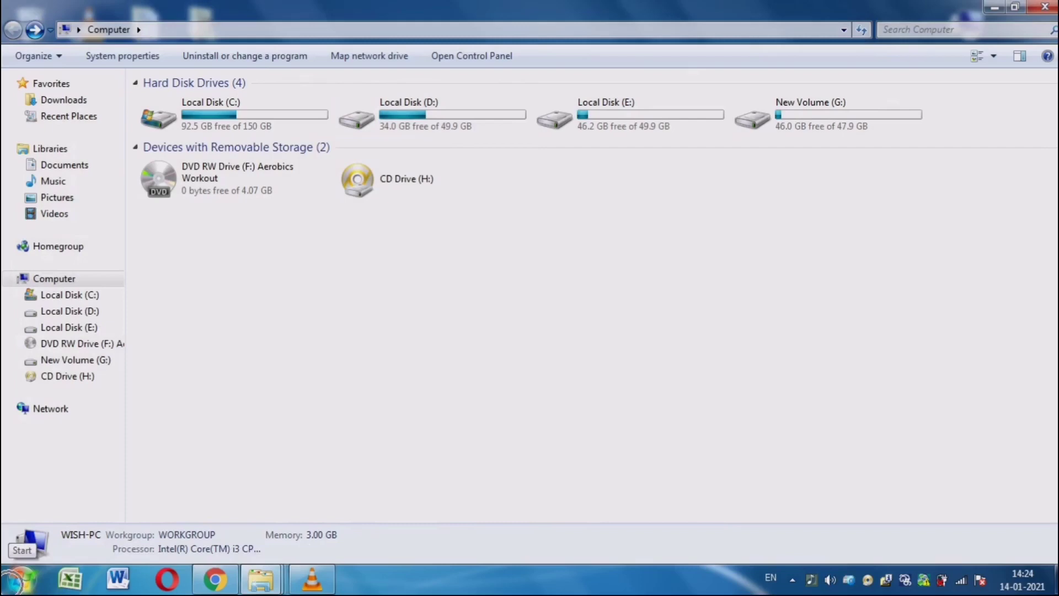
# Examine how the Computer item appears in the Start menu, and close the Computer window.
pyautogui.click(19, 579)
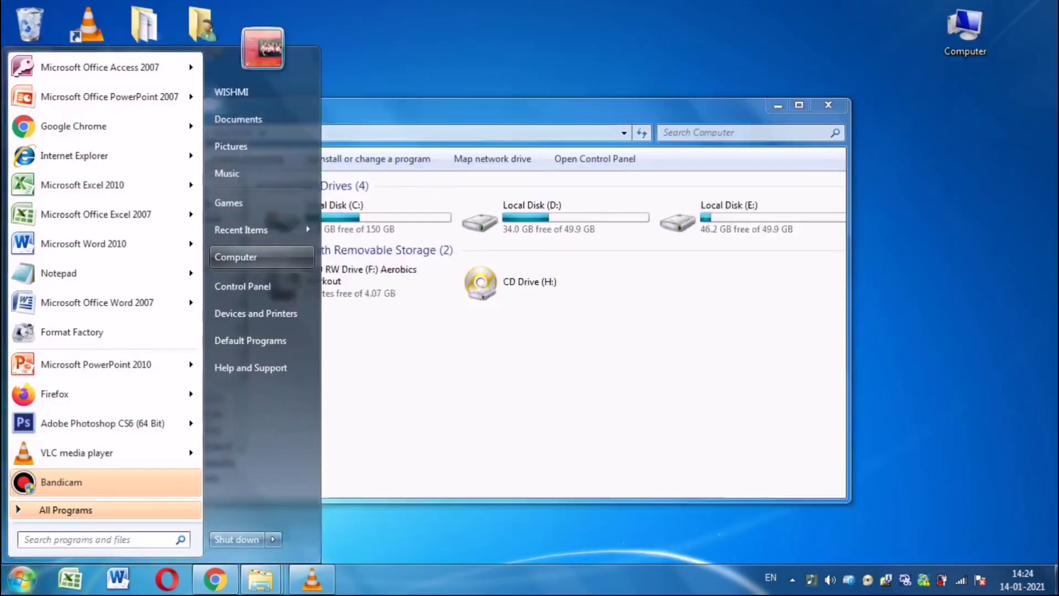
pyautogui.press('Escape')
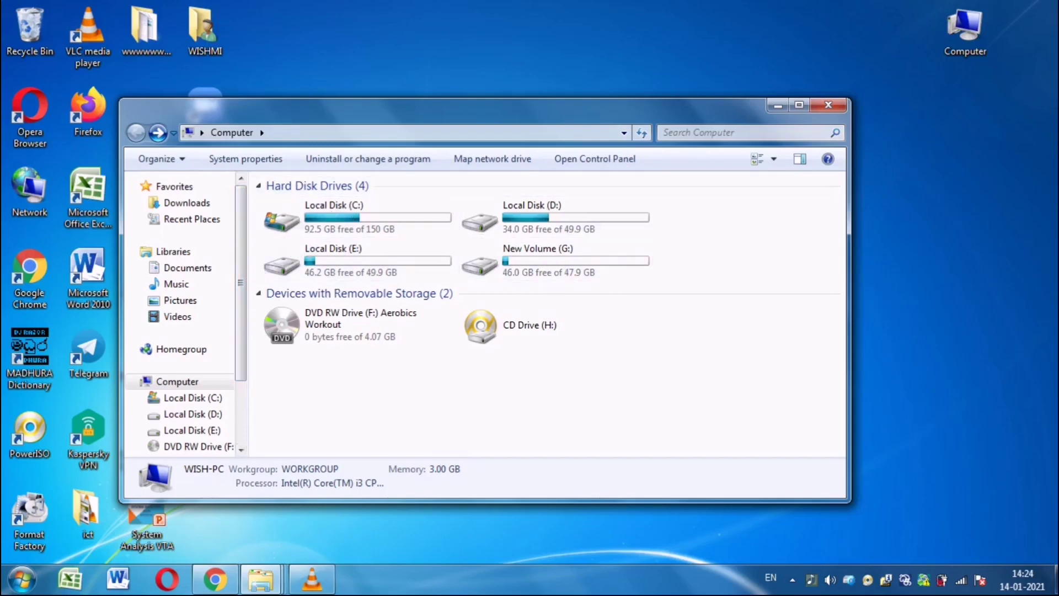
pyautogui.click(828, 104)
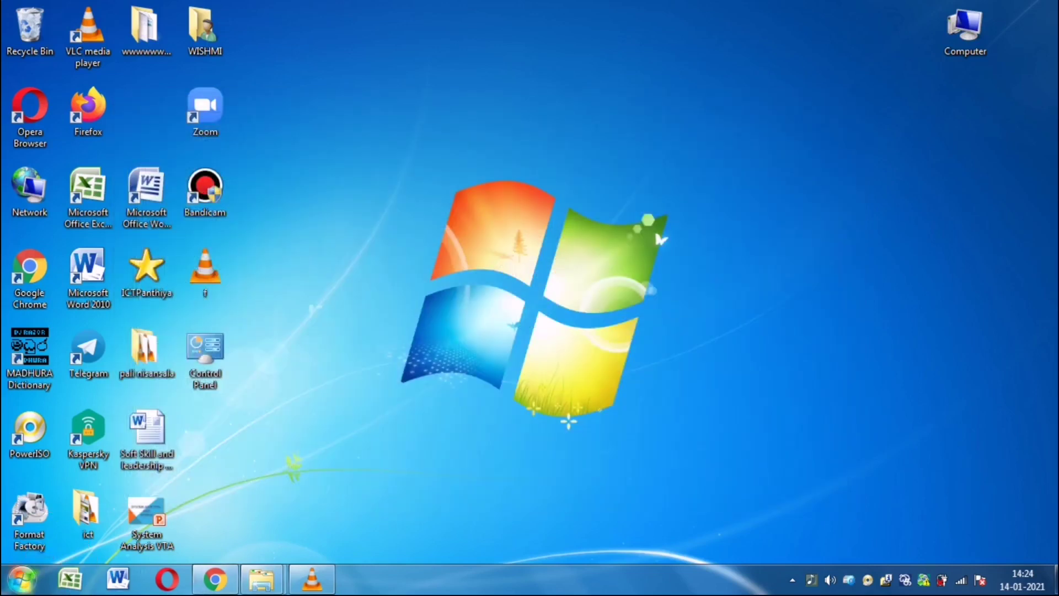
# Customize the Start menu so that Computer uses Display as a menu, apply the change and confirm.
pyautogui.rightClick(22, 579)
pyautogui.click(99, 572)
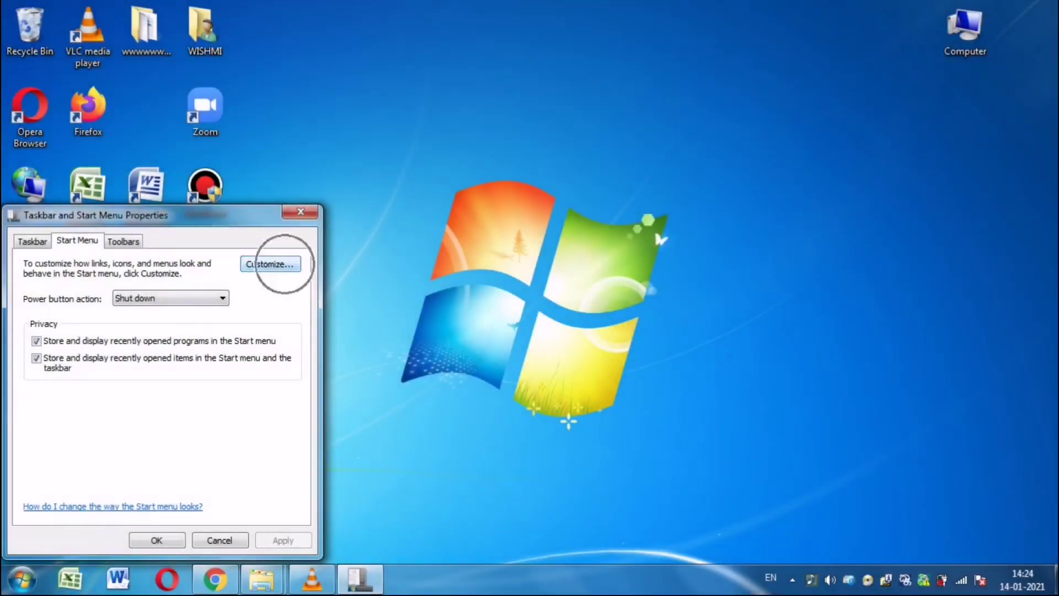
pyautogui.click(270, 265)
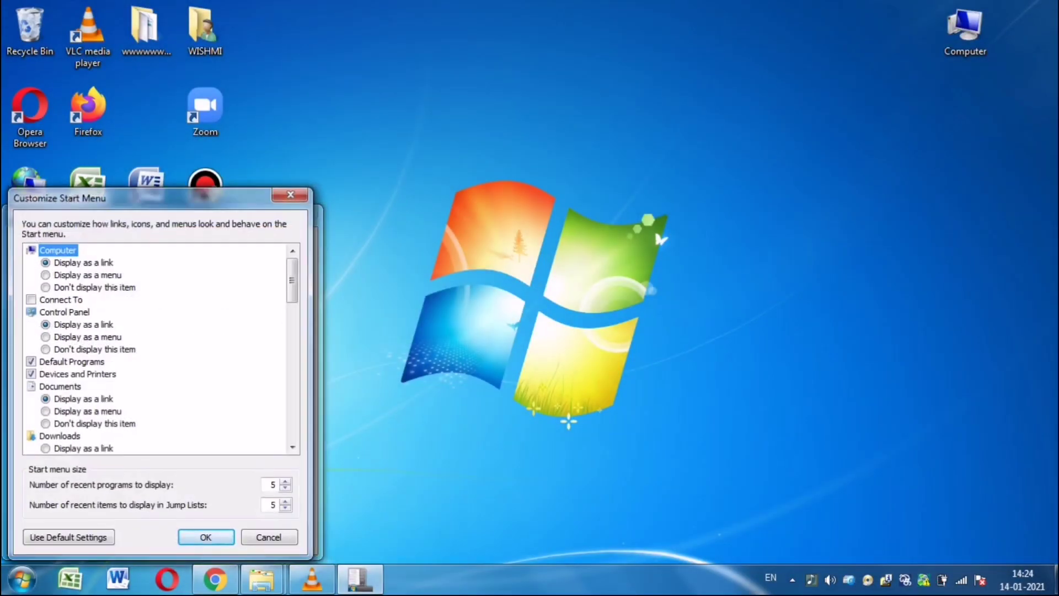
pyautogui.click(83, 275)
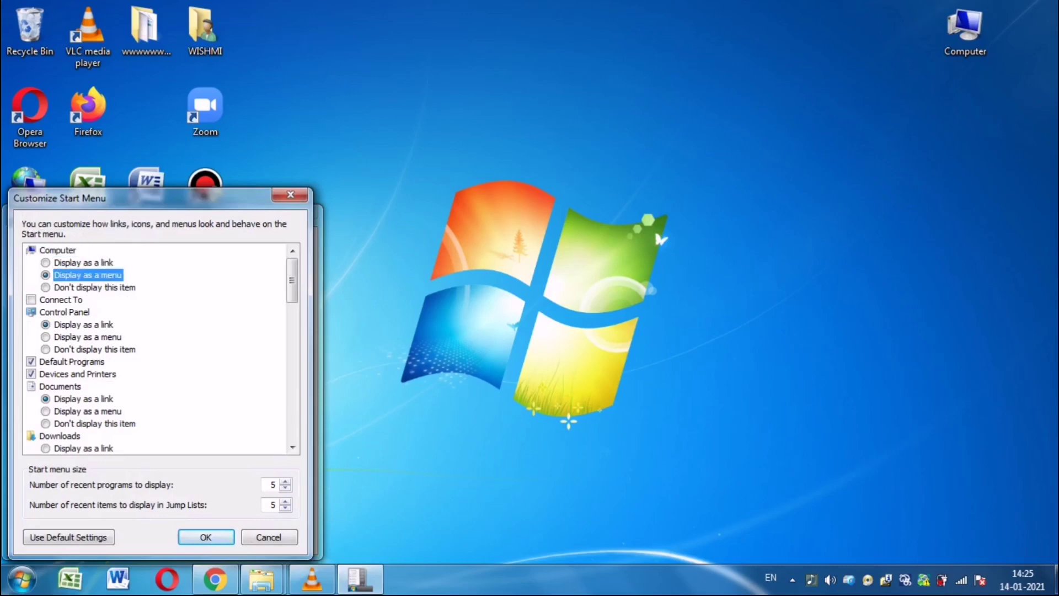
pyautogui.click(199, 537)
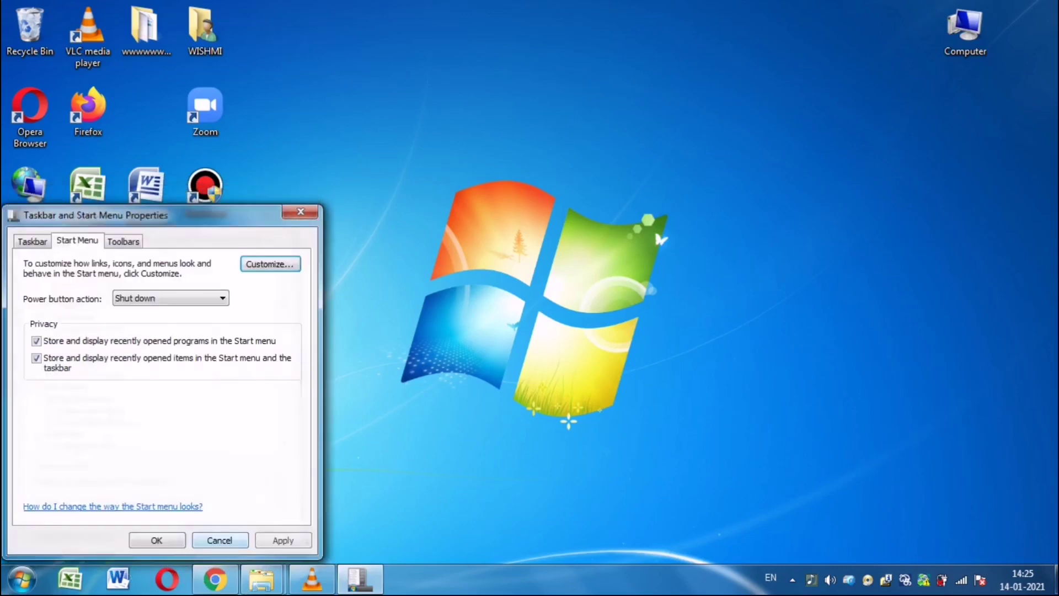
pyautogui.click(283, 540)
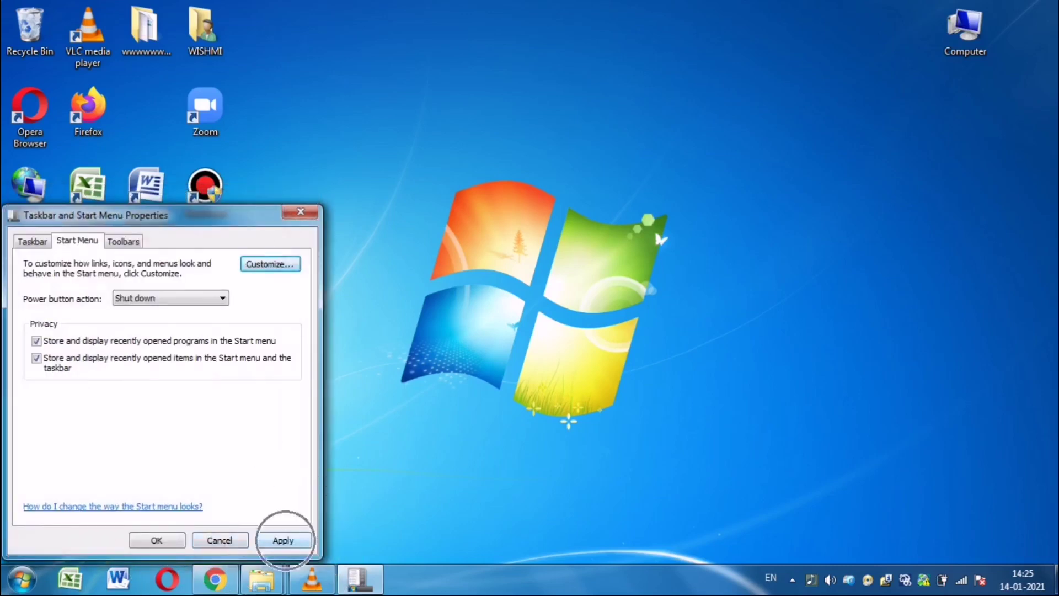
pyautogui.click(156, 540)
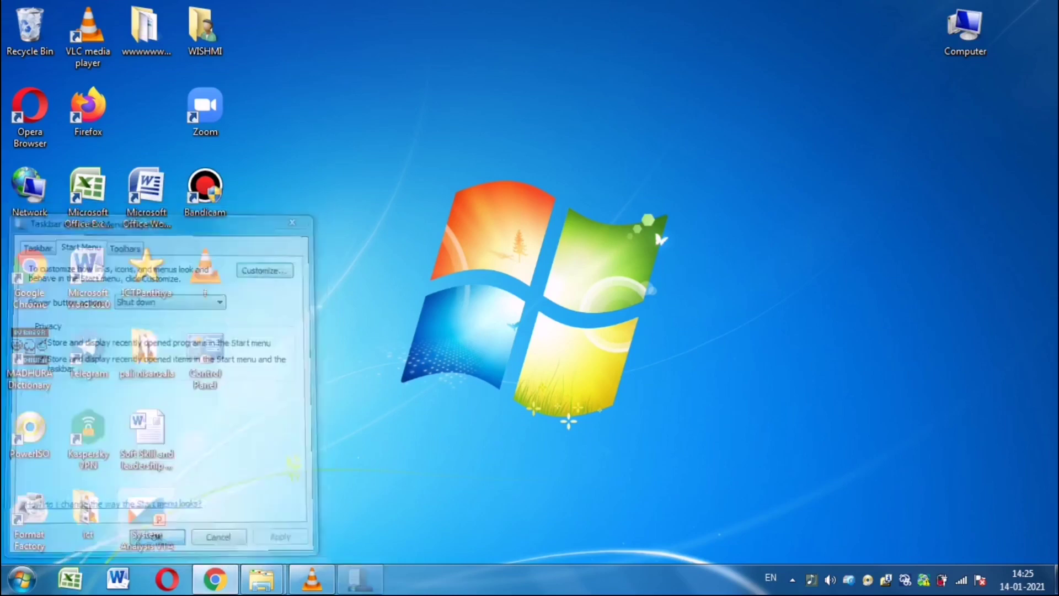
# Examine the Computer and Recent Items submenus in the Start menu, and close it.
pyautogui.click(22, 579)
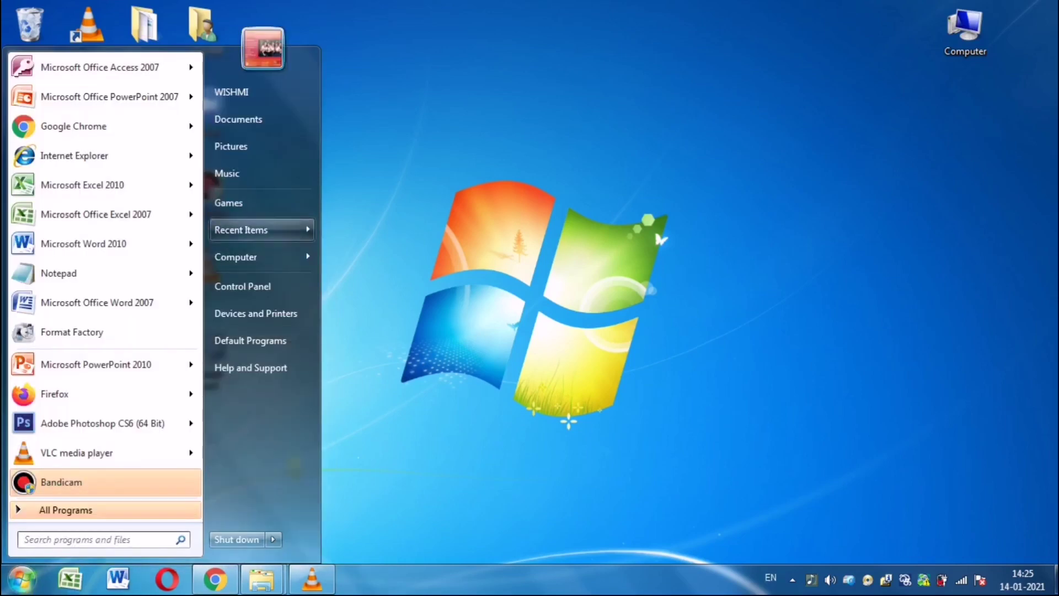
pyautogui.click(296, 262)
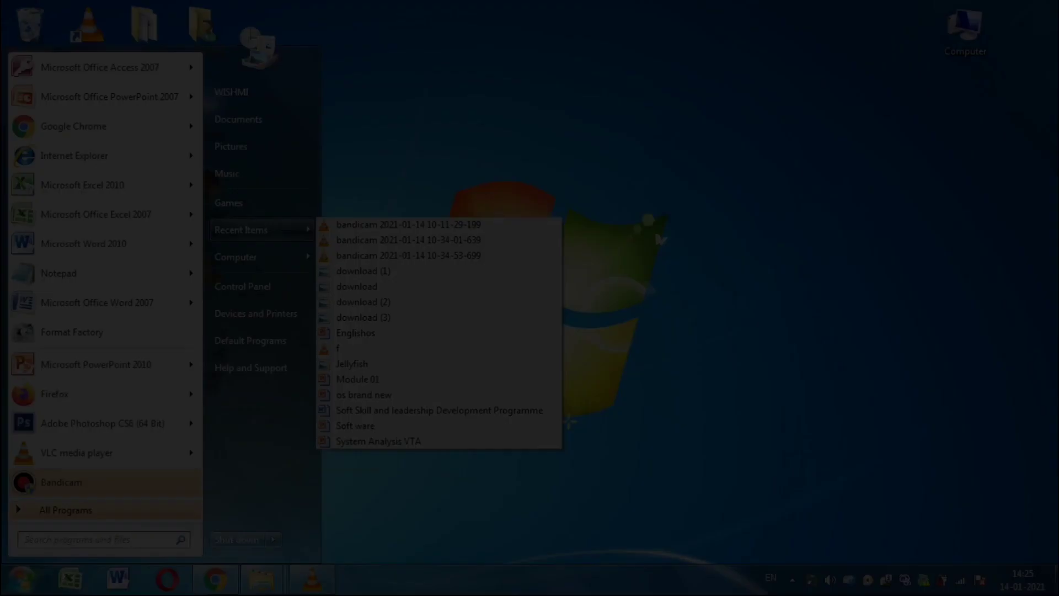
pyautogui.press('super')
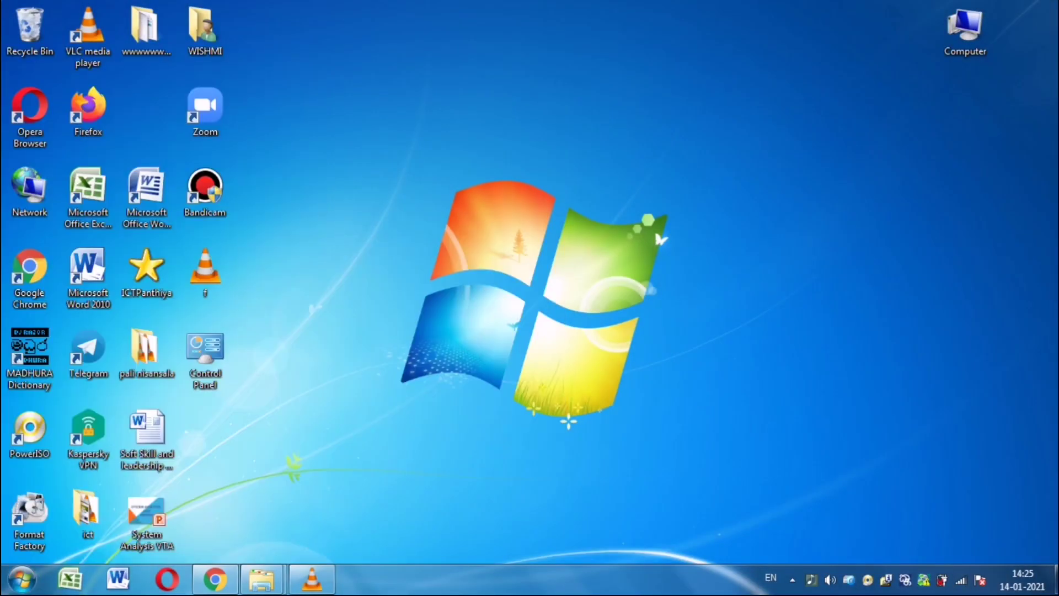
# Customize the Start menu to display 10 recent programs, apply the change and confirm.
pyautogui.rightClick(18, 578)
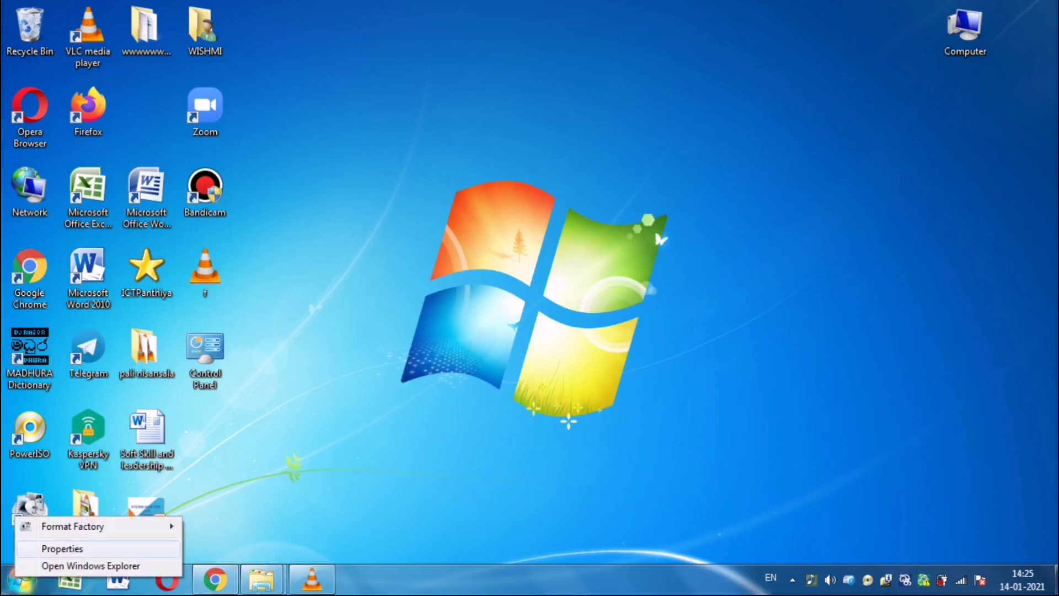
pyautogui.click(62, 548)
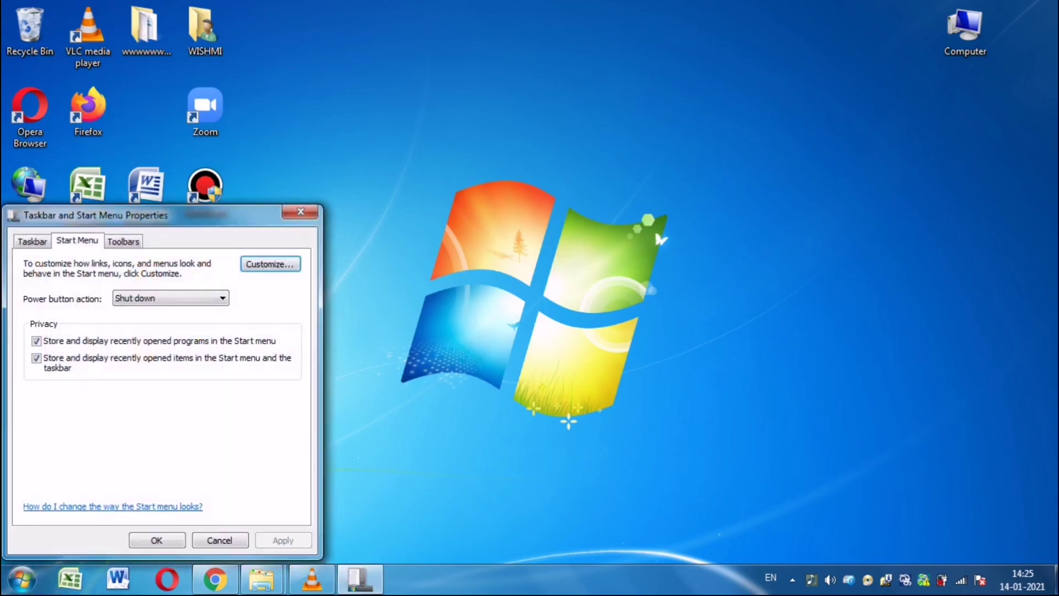
pyautogui.press('Return')
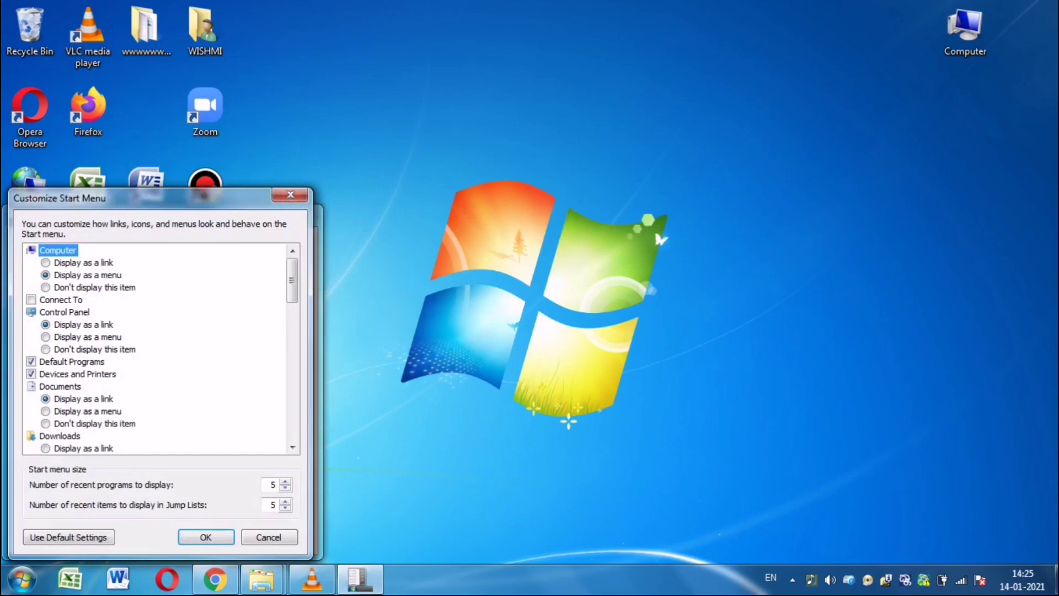
pyautogui.press('Return')
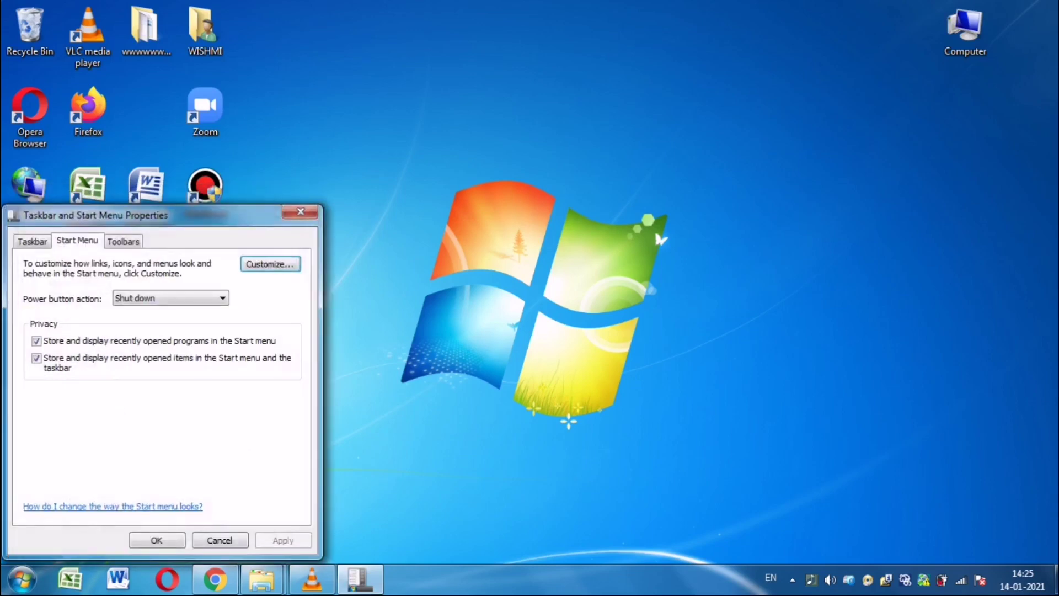
pyautogui.press('Return')
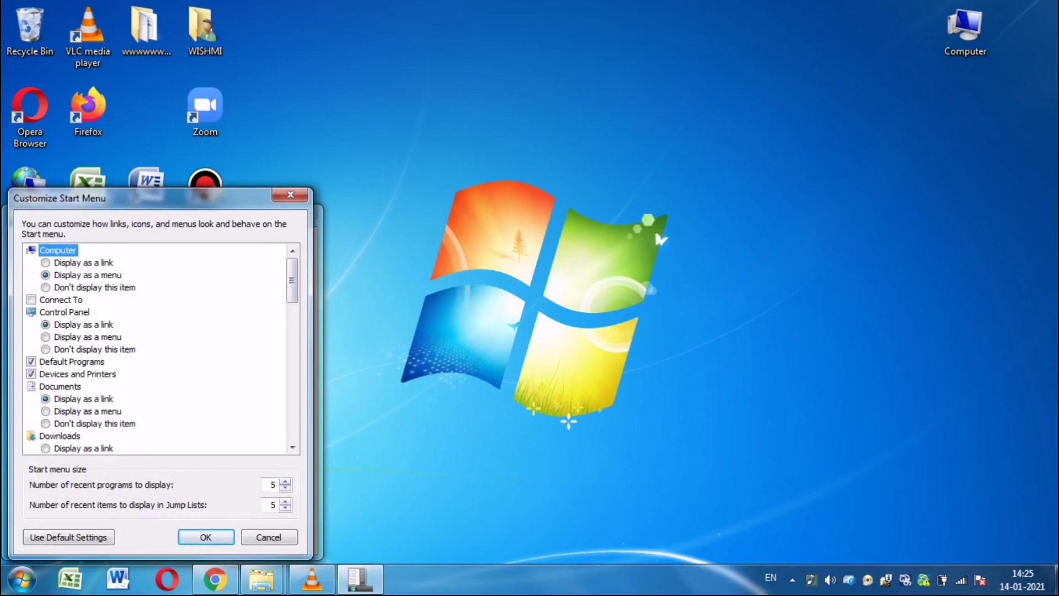
pyautogui.press('Tab')
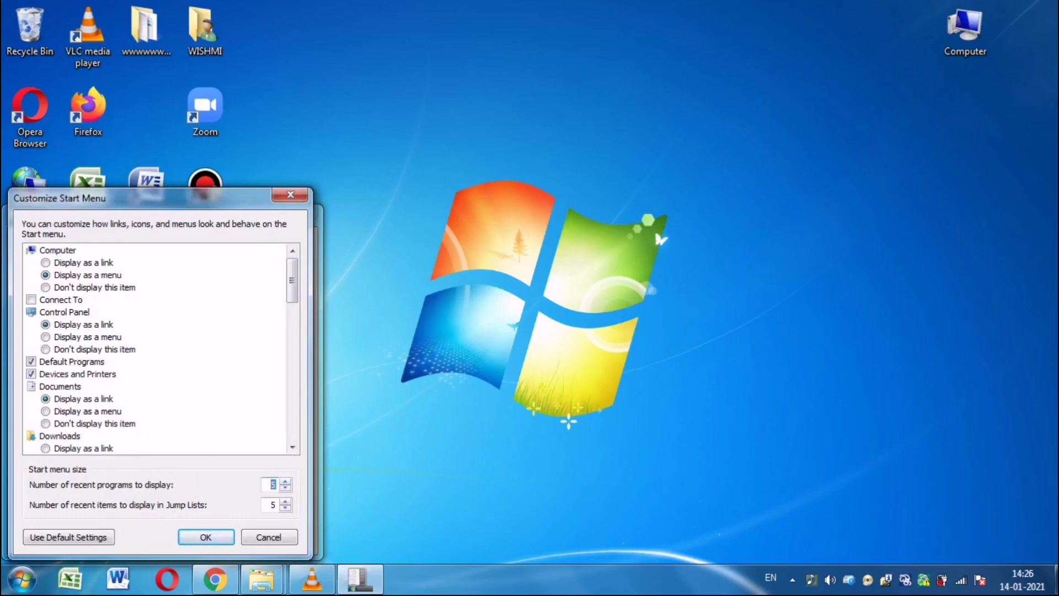
pyautogui.write('10')
pyautogui.click(193, 539)
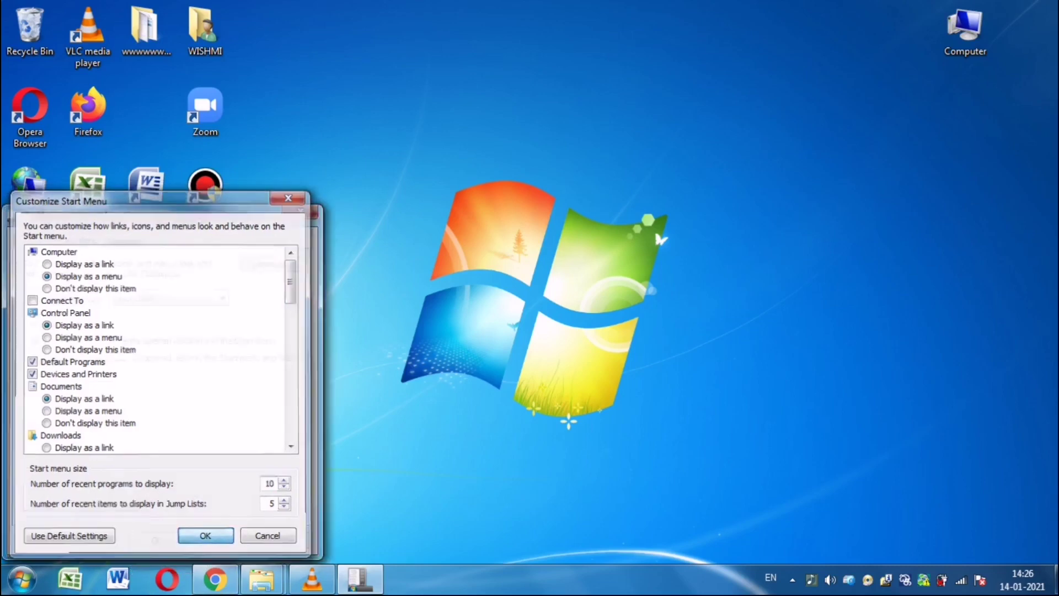
pyautogui.click(283, 540)
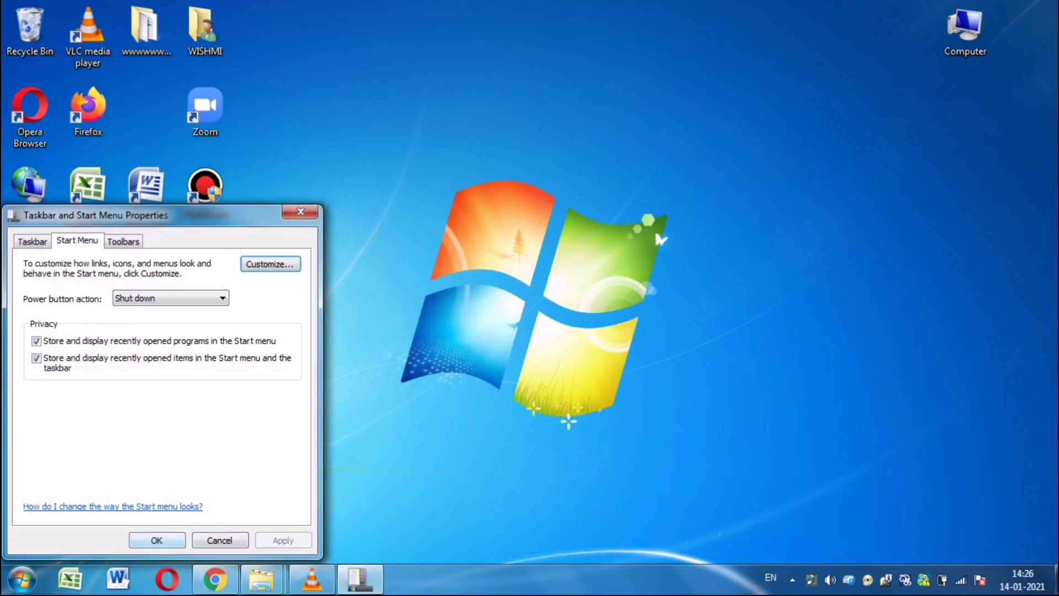
pyautogui.click(156, 540)
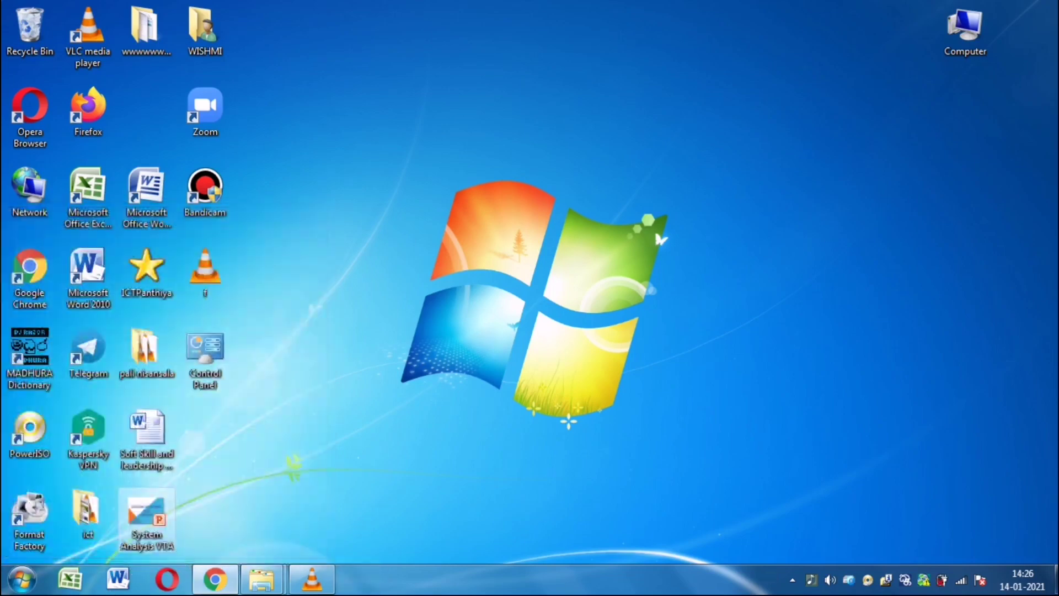